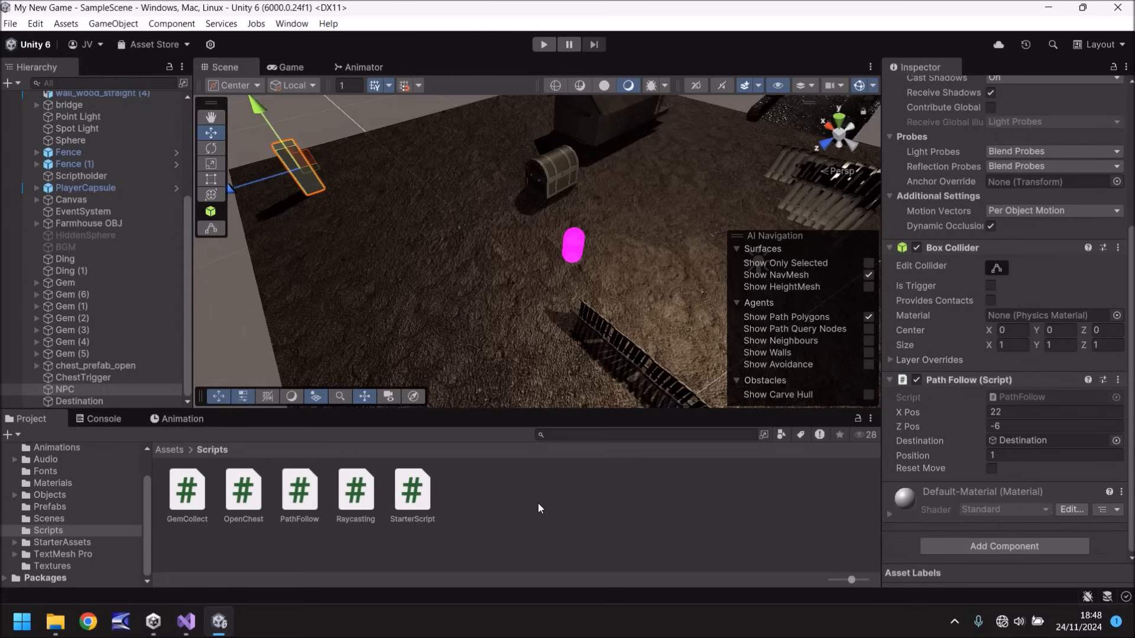
- Open the Scenes folder and add the open SampleScene to the scene list in the Build Profiles
{"action": "right_click_drag", "start_coordinate": [367, 263], "coordinate": [547, 233]}
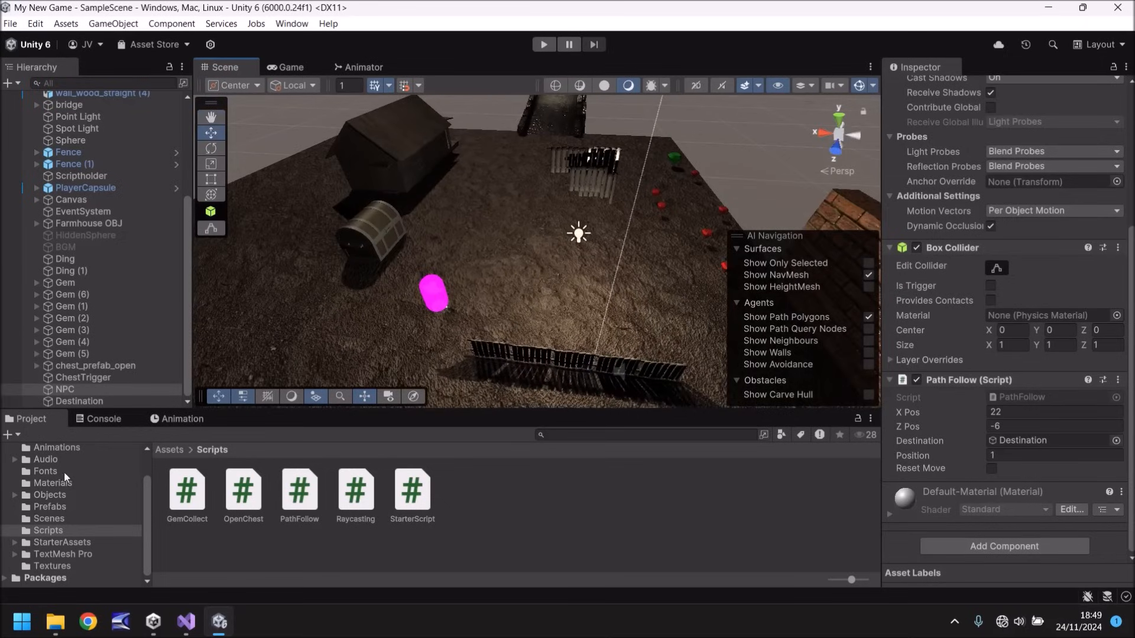
{"action": "left_click", "coordinate": [48, 518]}
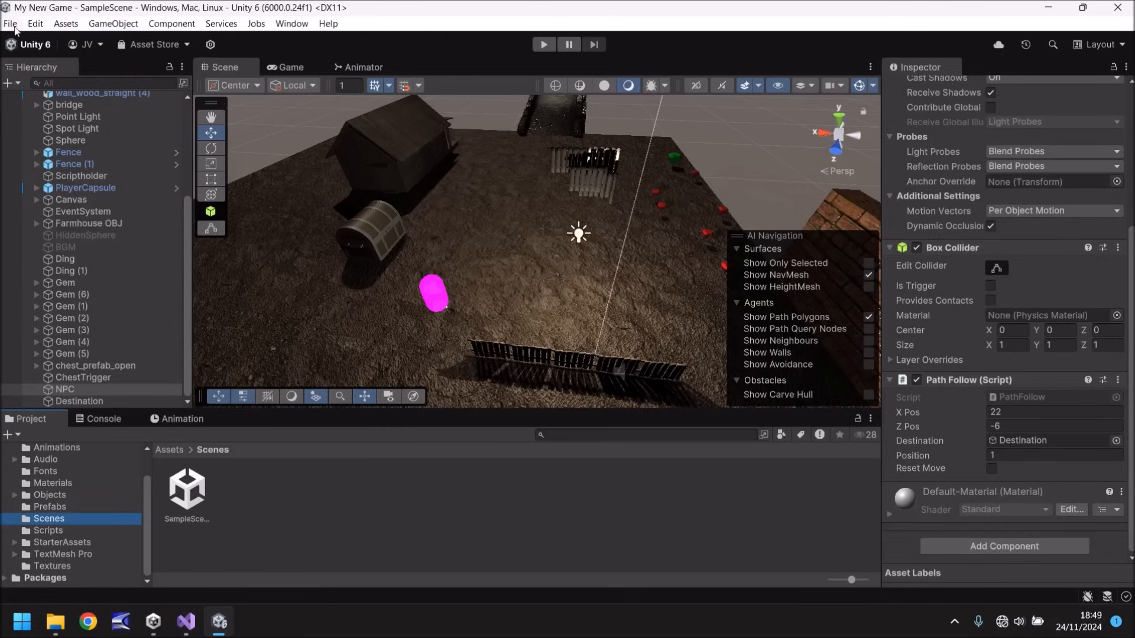
{"action": "left_click", "coordinate": [8, 25]}
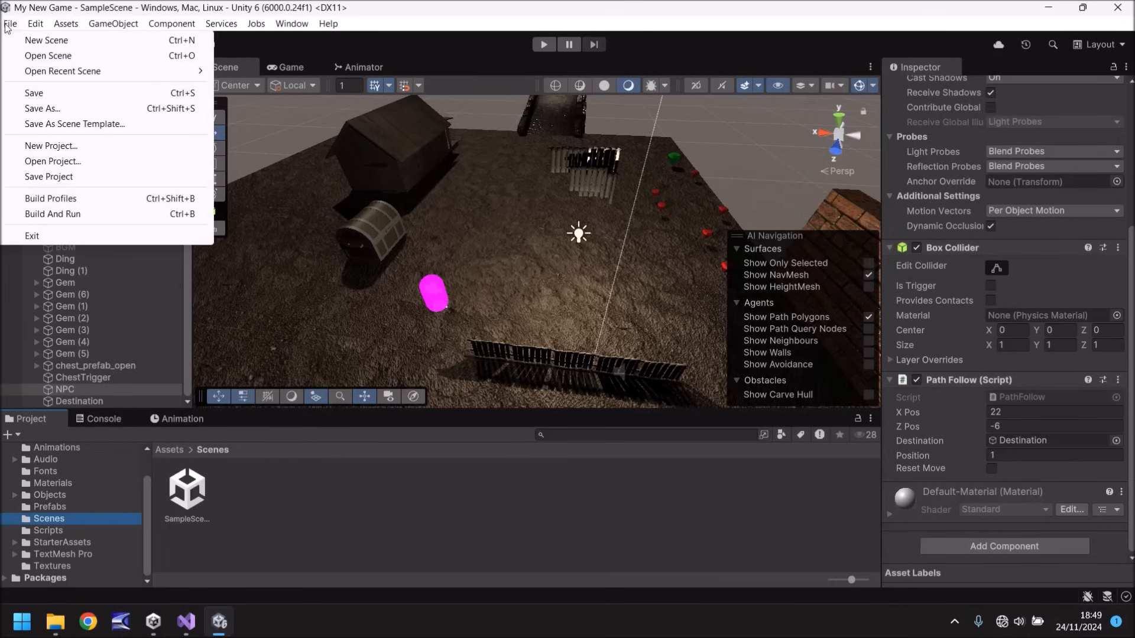
{"action": "left_click", "coordinate": [58, 199]}
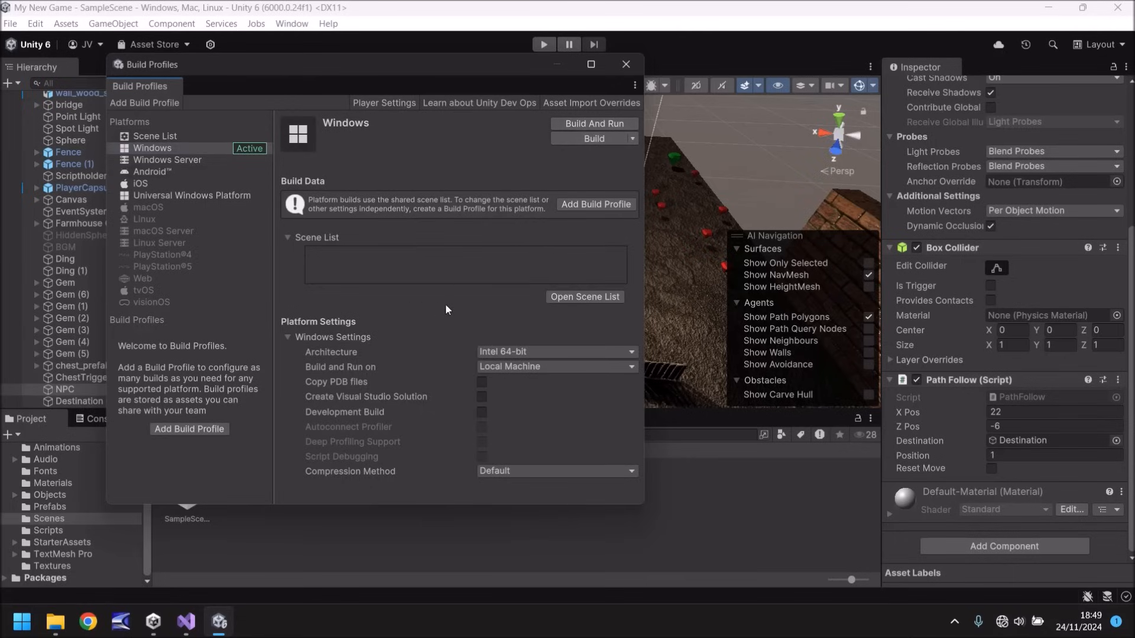
{"action": "left_click", "coordinate": [595, 297]}
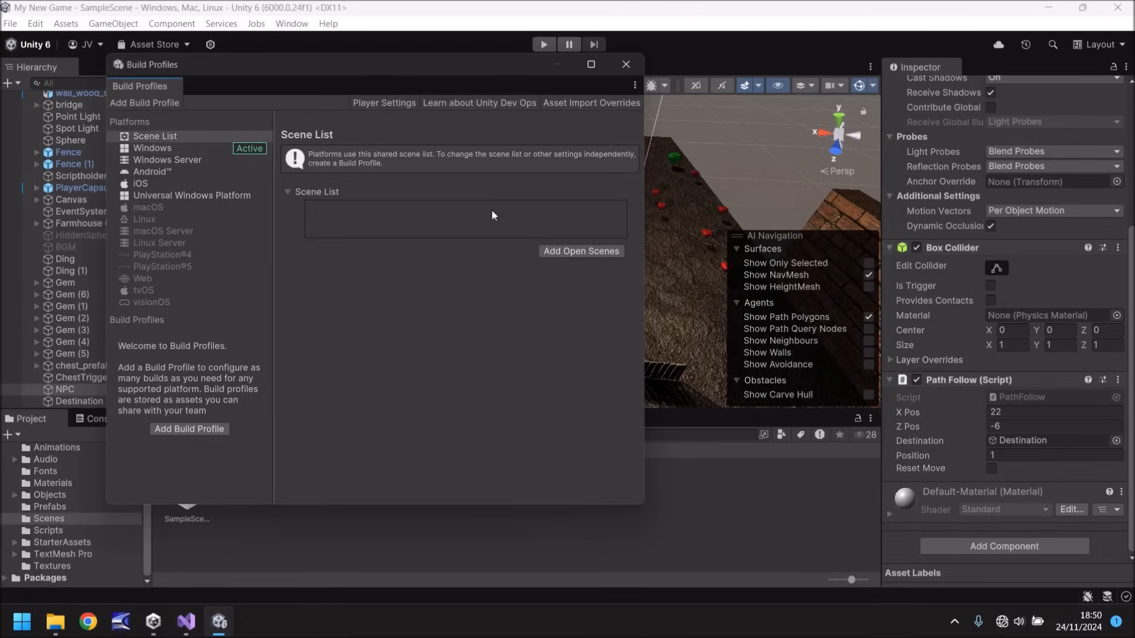
{"action": "left_click", "coordinate": [571, 251]}
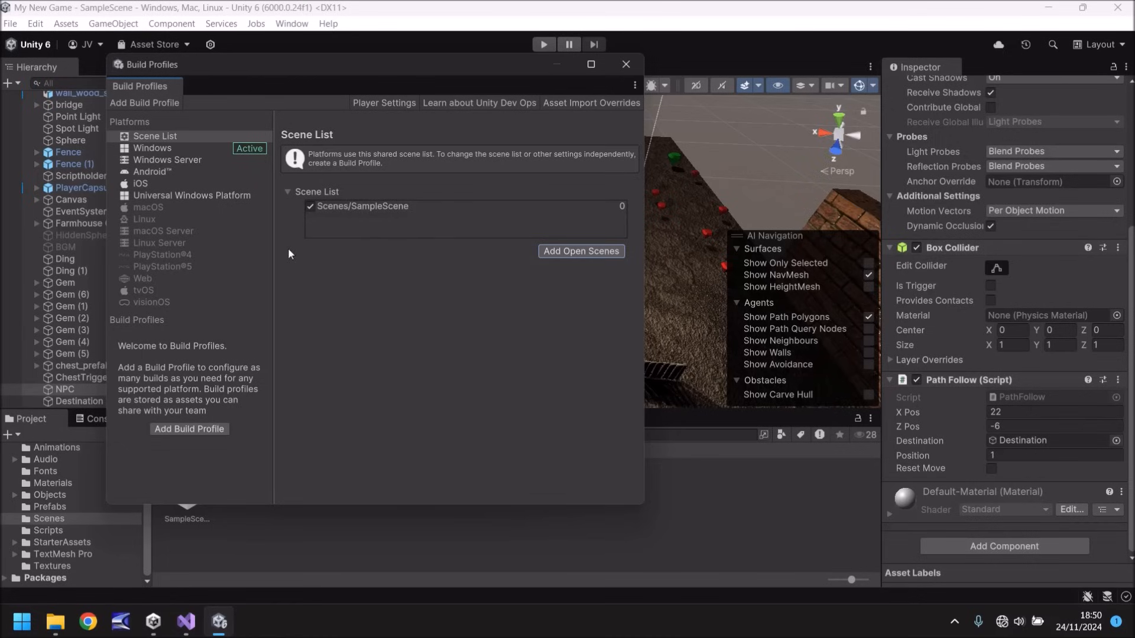
- Review the Android, iOS, Windows, PlayStation 4 and PlayStation 5 build platforms, and close the Build Profiles
{"action": "left_click", "coordinate": [153, 173]}
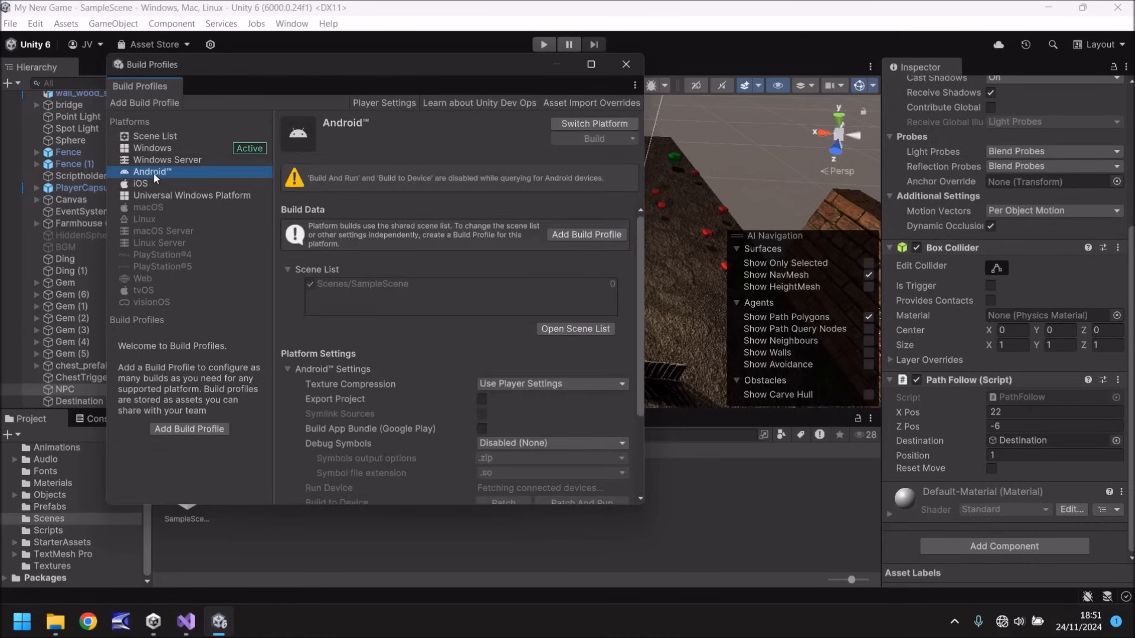
{"action": "left_click", "coordinate": [161, 185]}
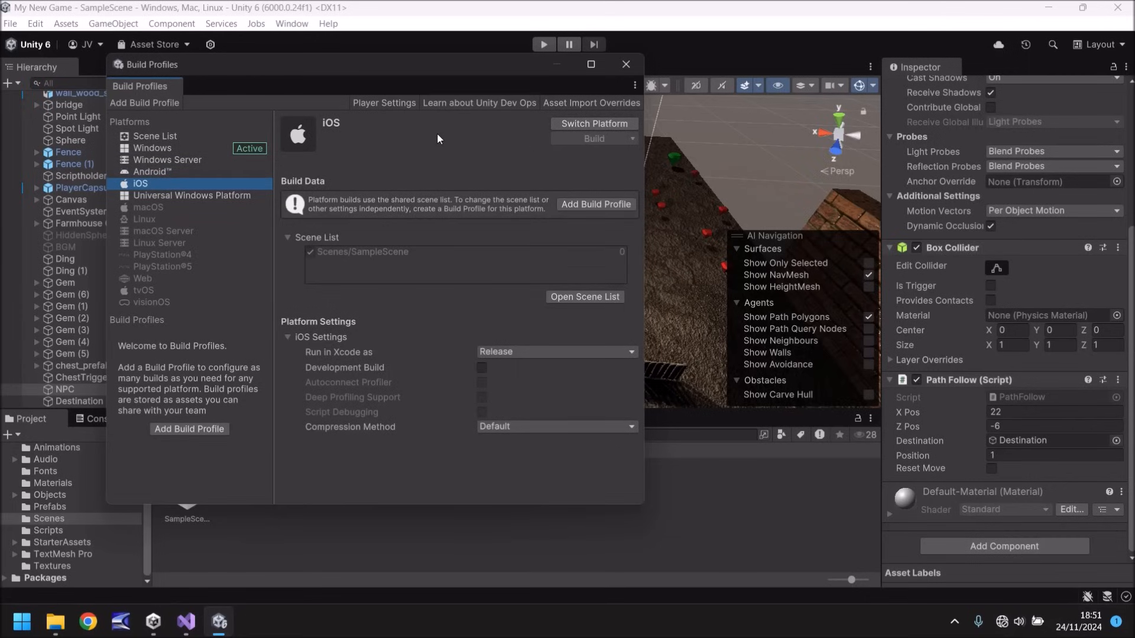
{"action": "left_click", "coordinate": [183, 150]}
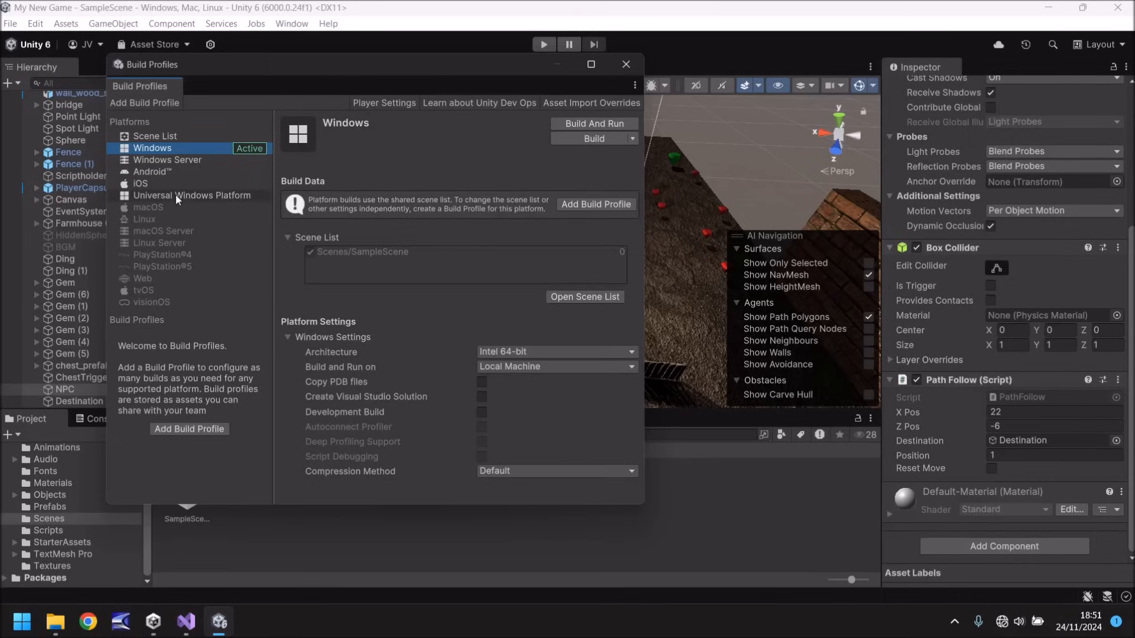
{"action": "left_click", "coordinate": [162, 255]}
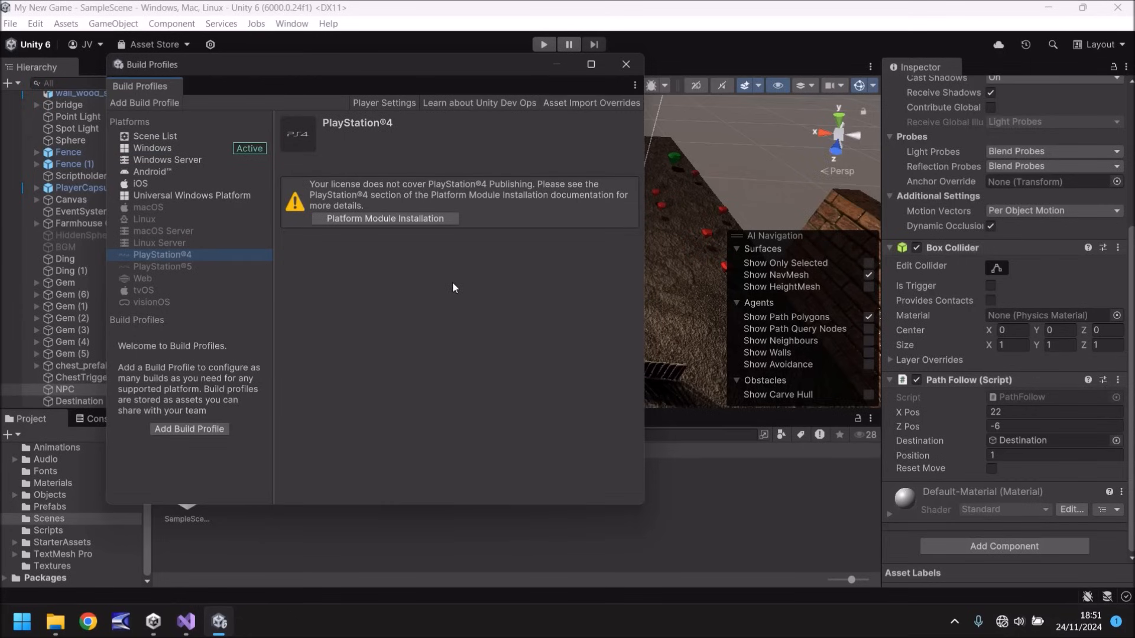
{"action": "left_click", "coordinate": [148, 269]}
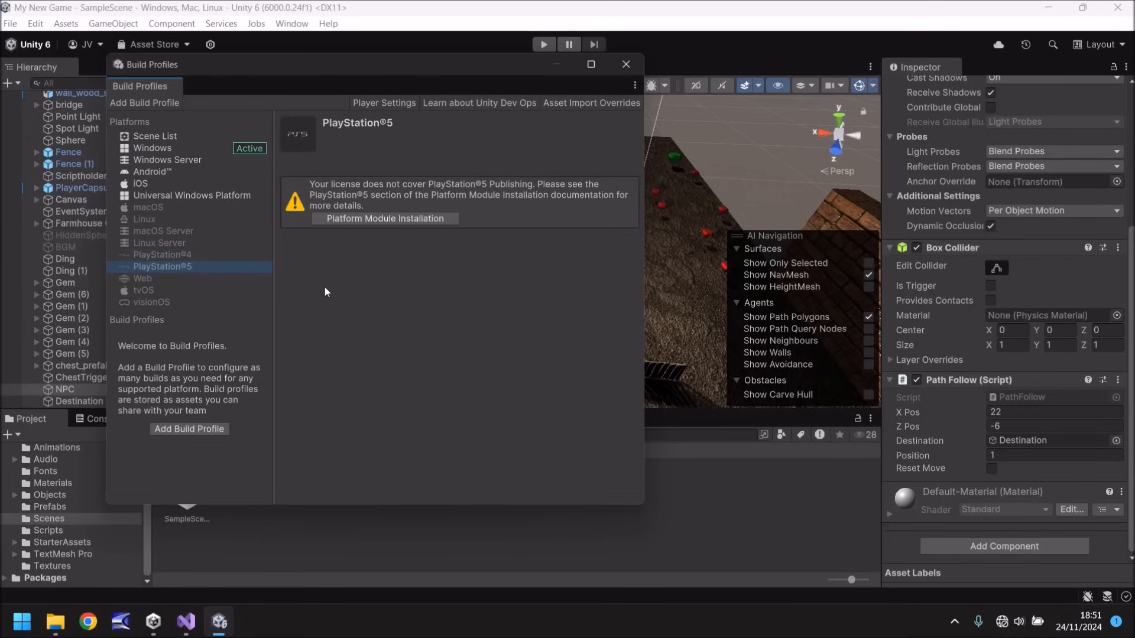
{"action": "left_click", "coordinate": [626, 65]}
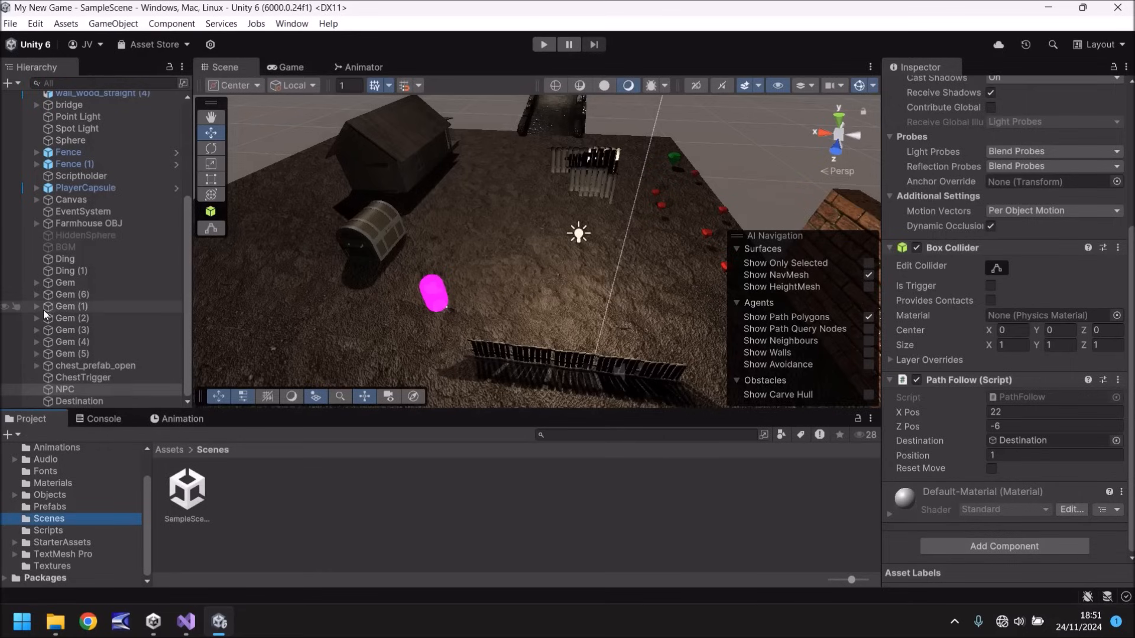
- Set the company name to "Jimmy Vegas Game Studios" in the Player section of the Project Settings
{"action": "left_click", "coordinate": [42, 25]}
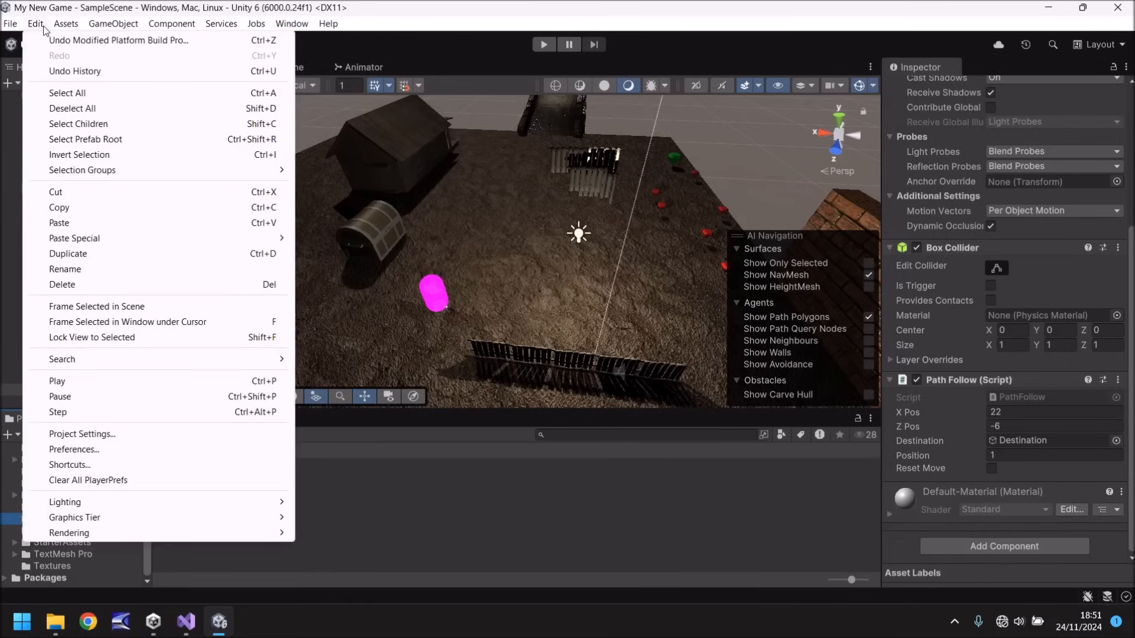
{"action": "left_click", "coordinate": [108, 433]}
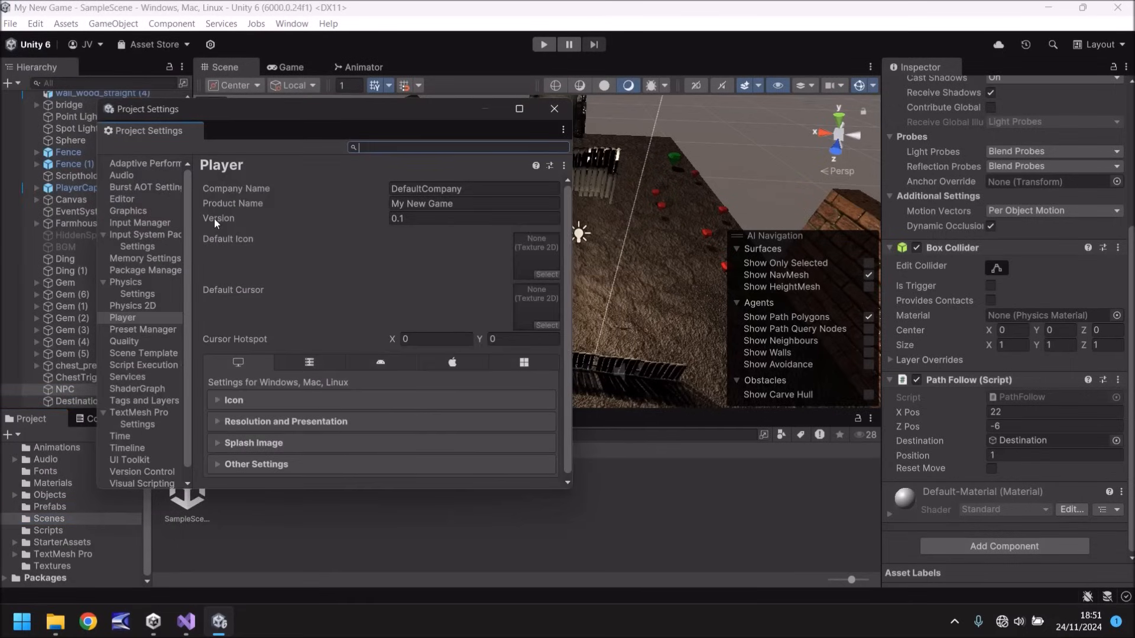
{"action": "left_click", "coordinate": [128, 321]}
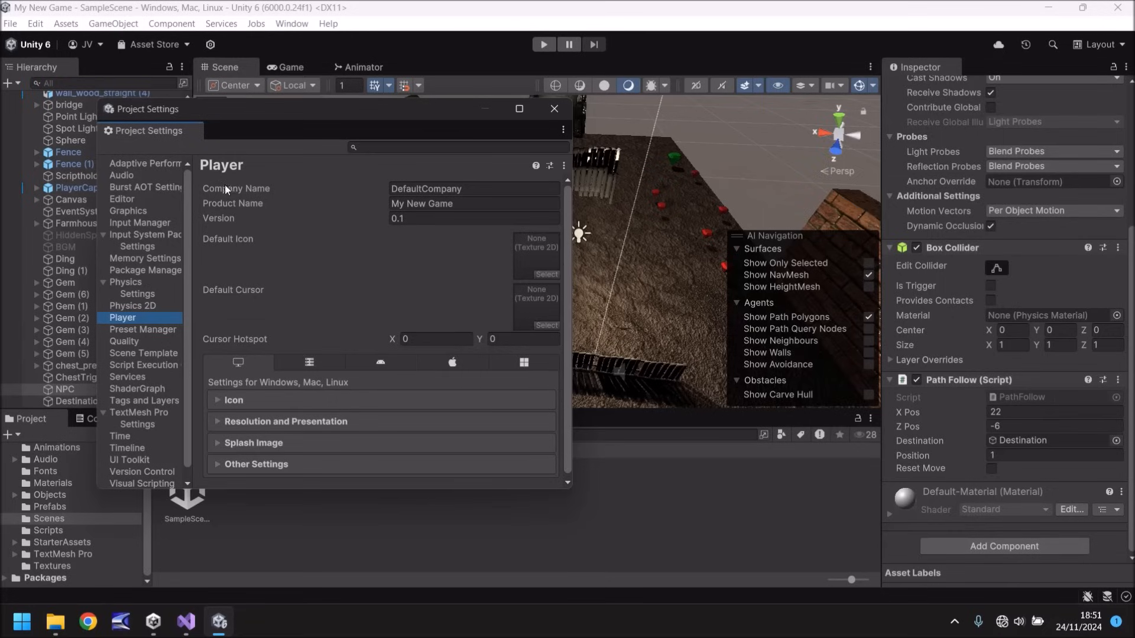
{"action": "left_click", "coordinate": [449, 188]}
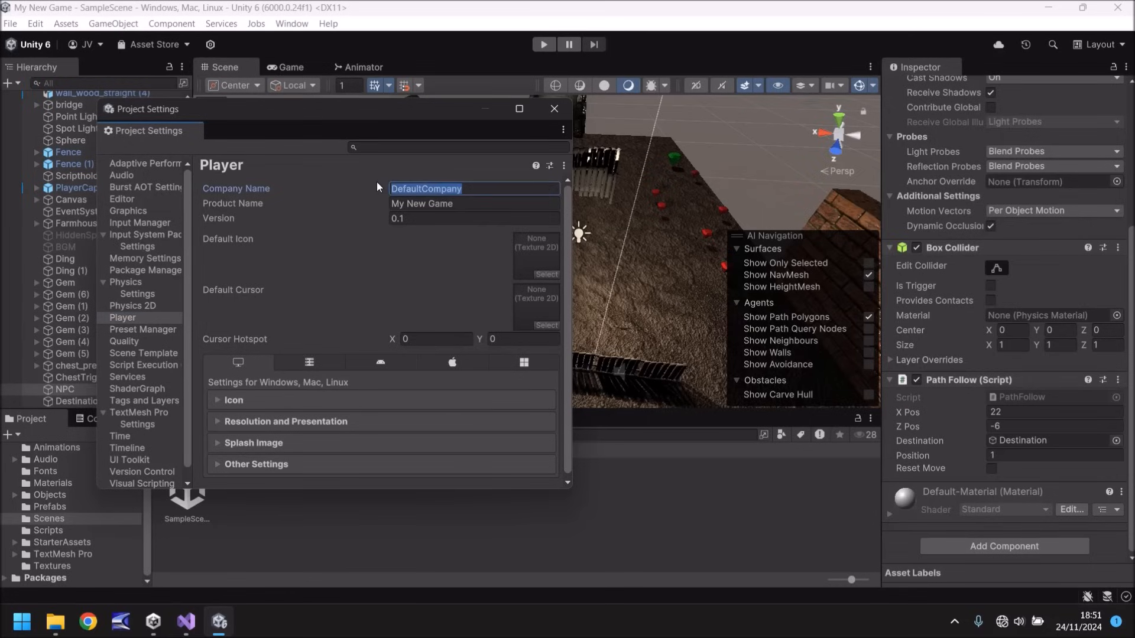
{"action": "type", "text": "J"}
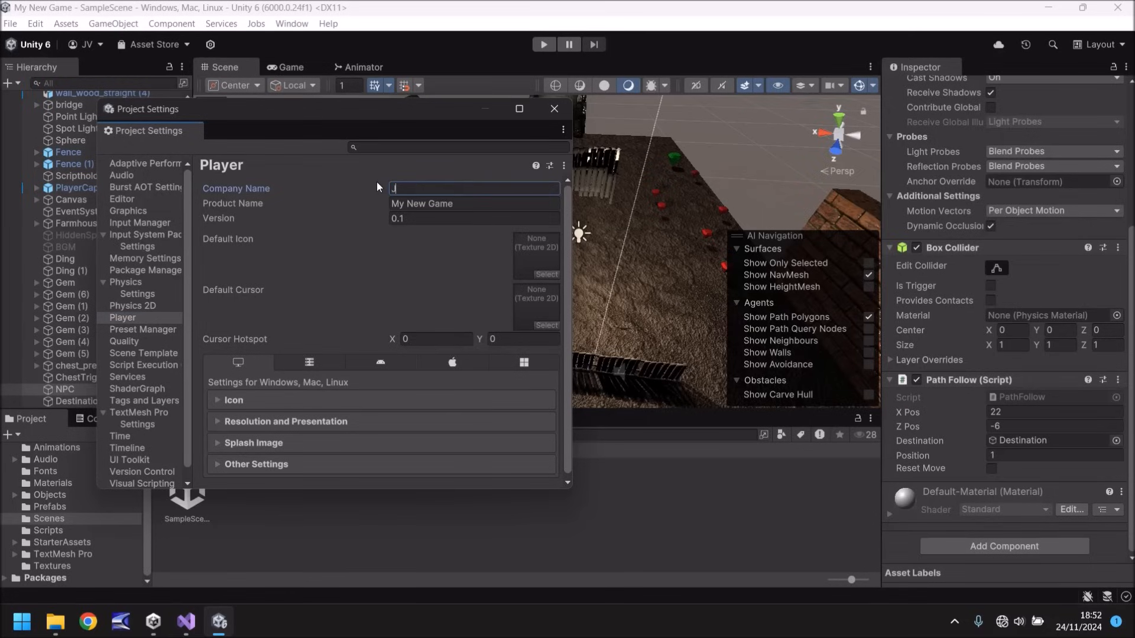
{"action": "type", "text": "immy Ve"}
{"action": "type", "text": "gas Game Studios"}
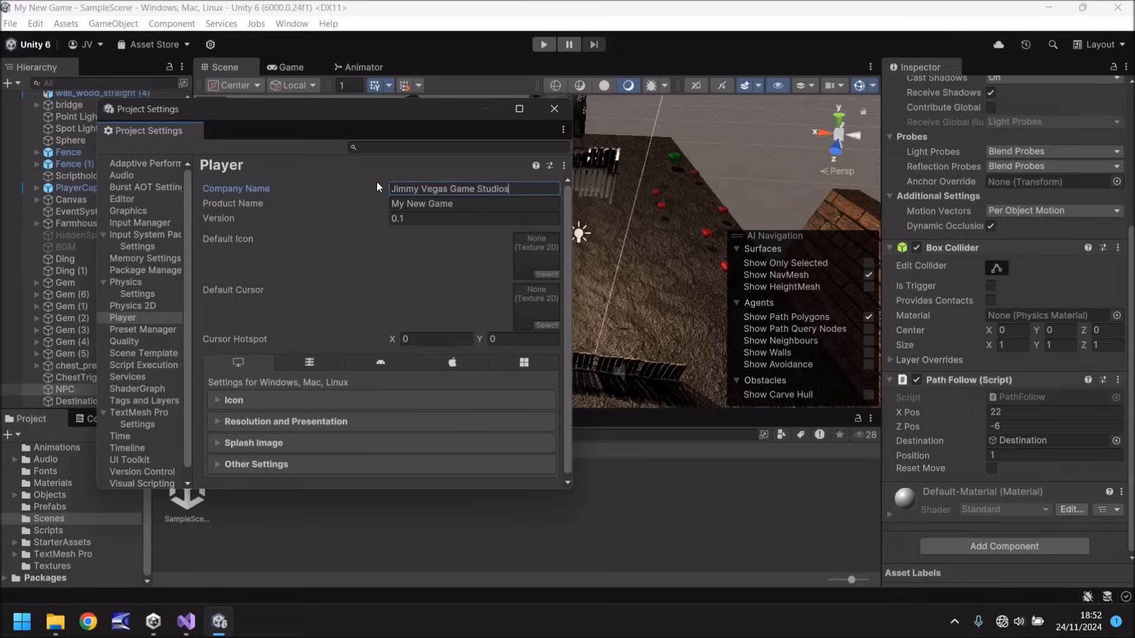
- Set the product name to "My Unity 6 Game" and the version to 1.1
{"action": "key", "text": "Tab"}
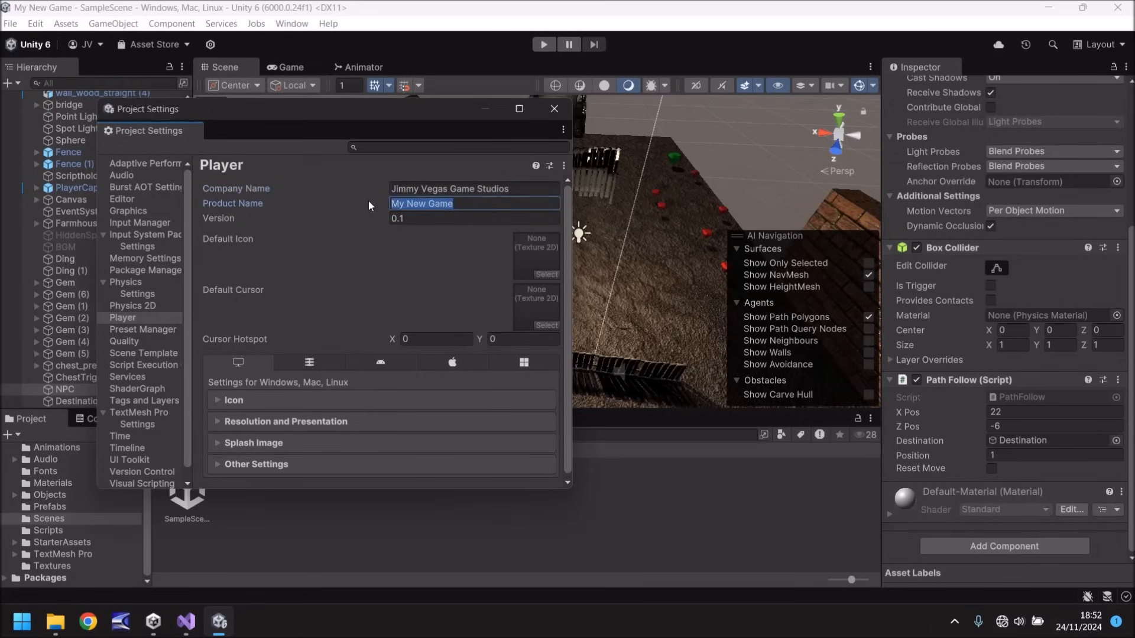
{"action": "type", "text": "M"}
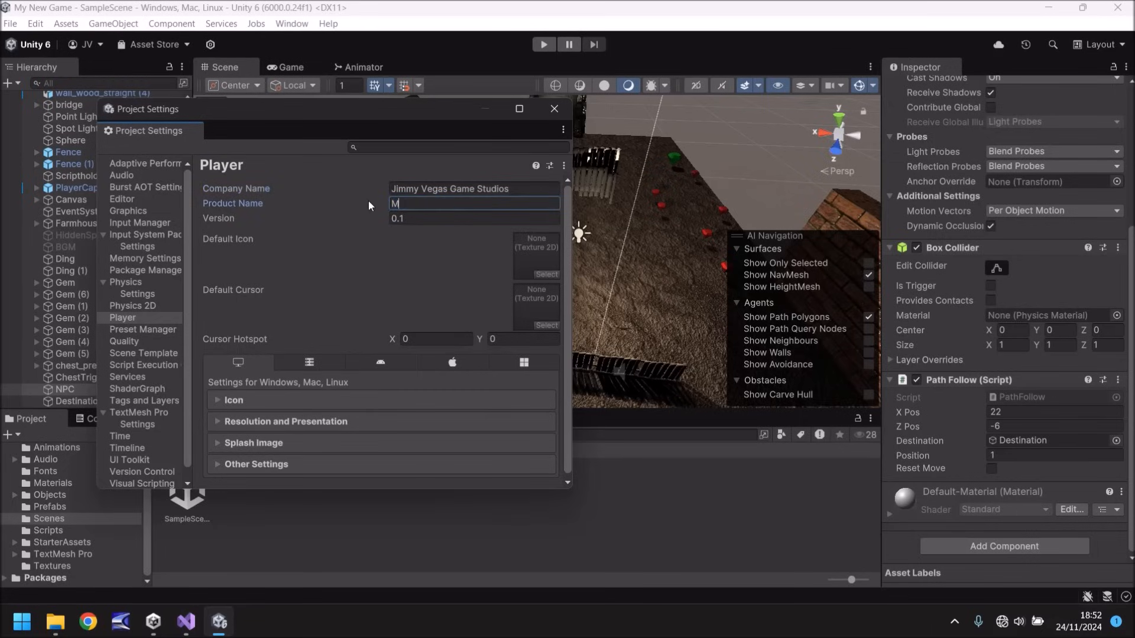
{"action": "type", "text": "y Unity 6 Game"}
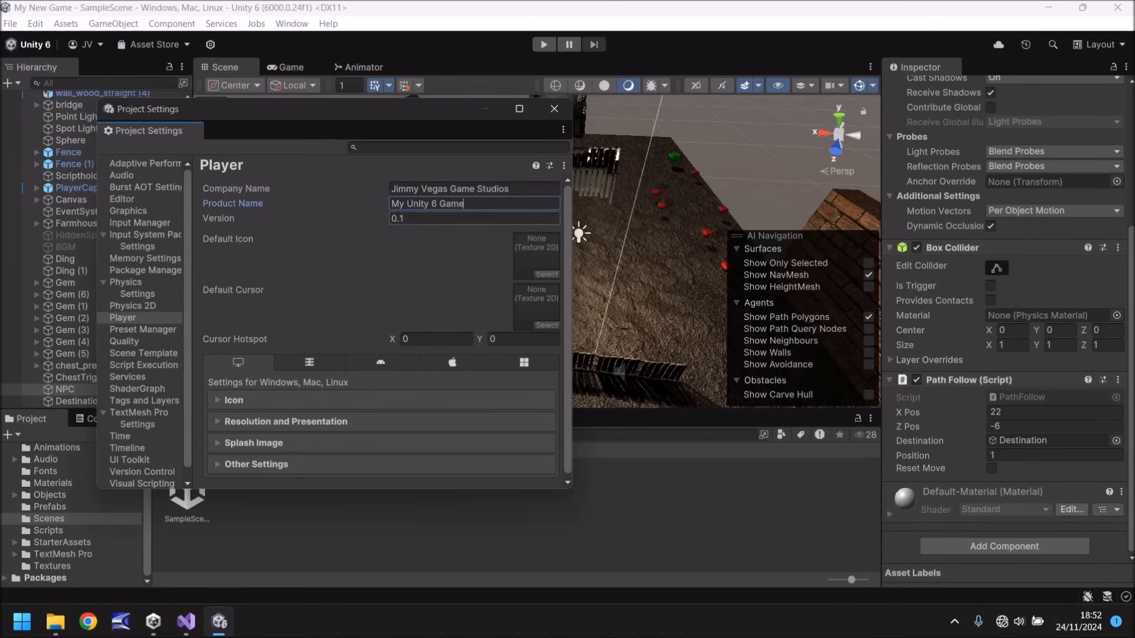
{"action": "left_click", "coordinate": [423, 218]}
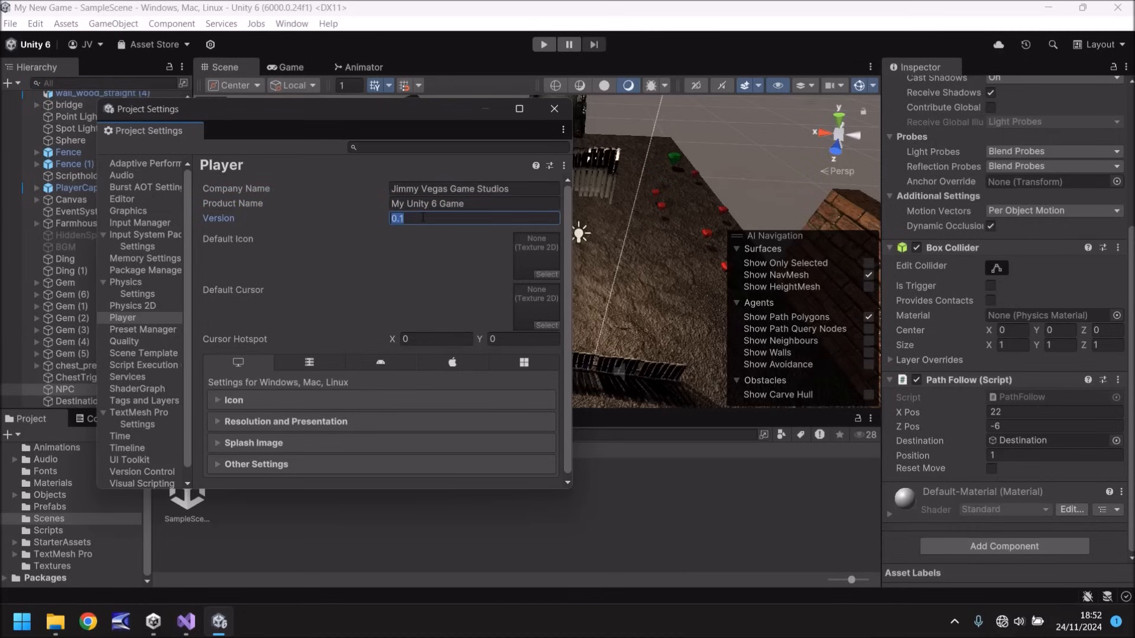
{"action": "type", "text": "1.1"}
- Assign the Brick texture as the game's default icon
{"action": "left_click", "coordinate": [546, 275]}
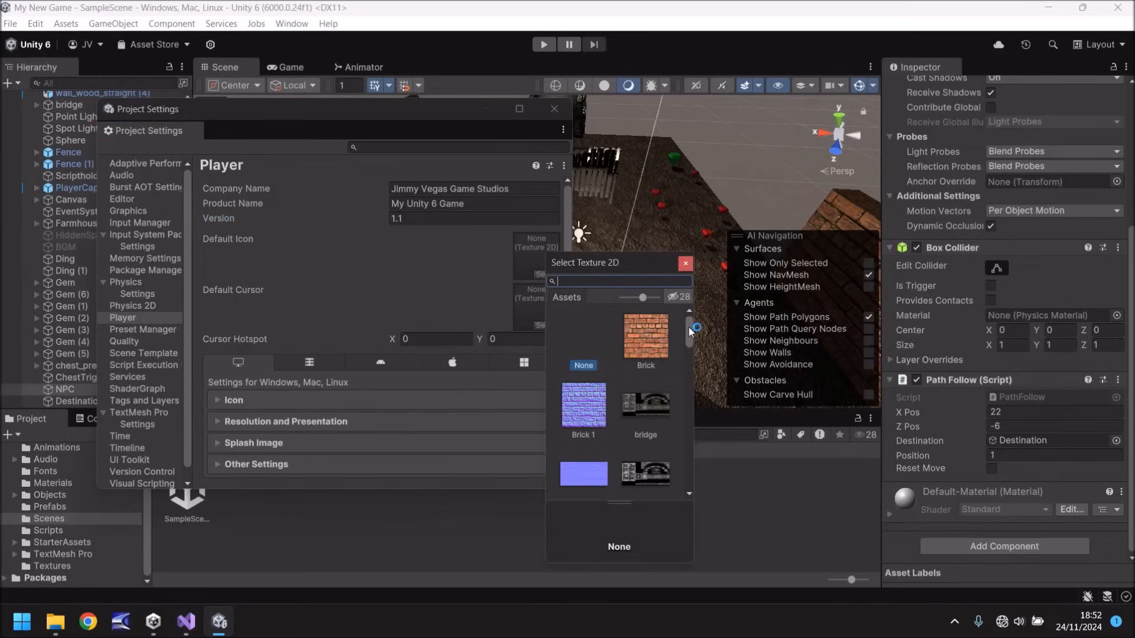
{"action": "mouse_move", "coordinate": [689, 327]}
{"action": "left_mouse_down"}
{"action": "mouse_move", "coordinate": [693, 422]}
{"action": "mouse_move", "coordinate": [695, 331]}
{"action": "left_mouse_up"}
{"action": "left_click", "coordinate": [656, 337]}
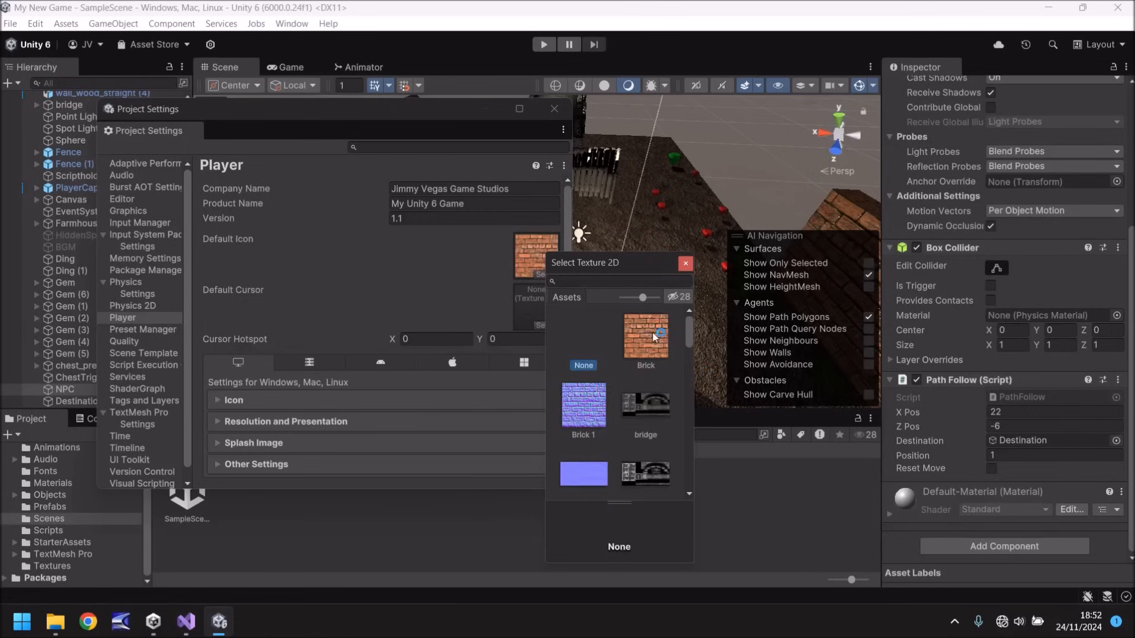
{"action": "left_click", "coordinate": [685, 264]}
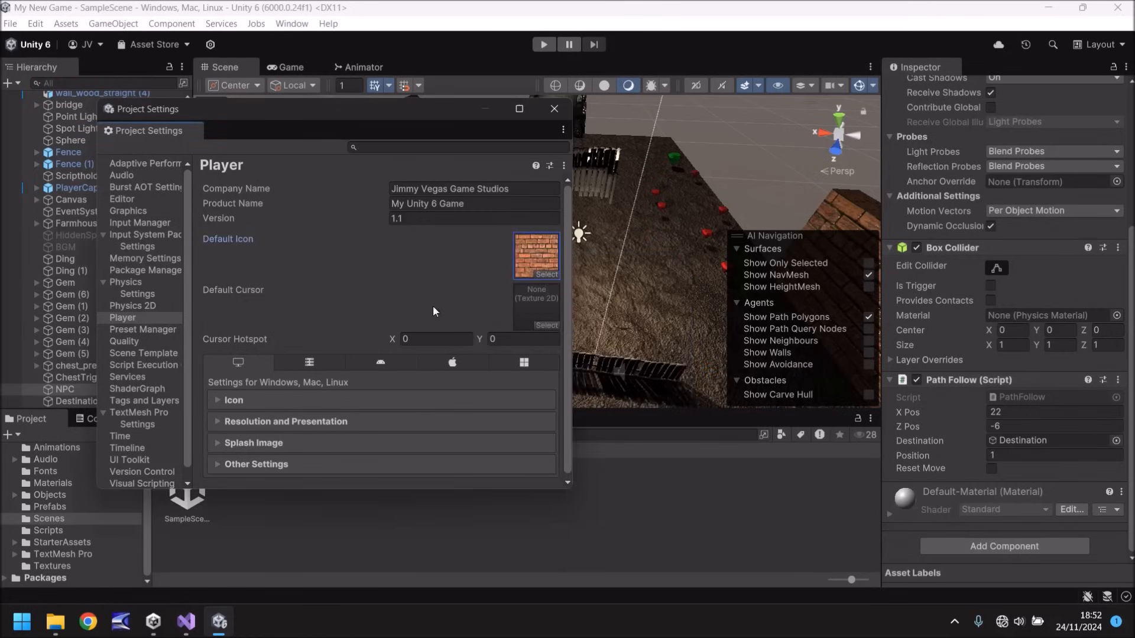
- Examine the Icon, Resolution and Presentation, and Splash Image settings for Windows, Mac and Linux
{"action": "scroll", "coordinate": [292, 385], "scroll_direction": "down", "scroll_amount": 1}
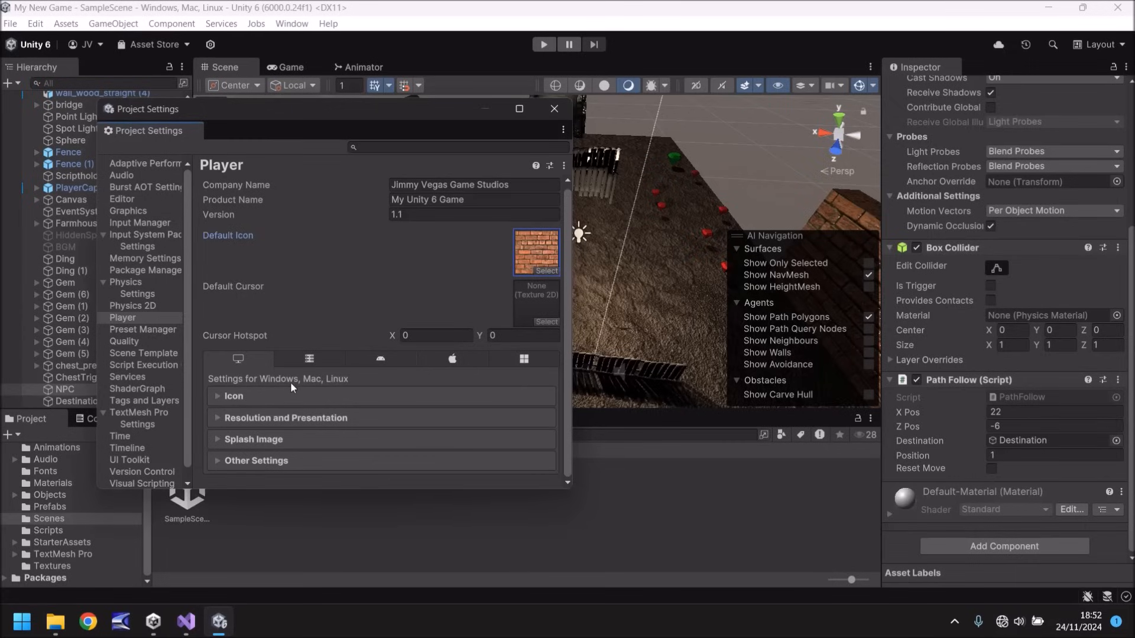
{"action": "left_click", "coordinate": [234, 396]}
{"action": "scroll", "coordinate": [325, 385], "scroll_direction": "down", "scroll_amount": 10}
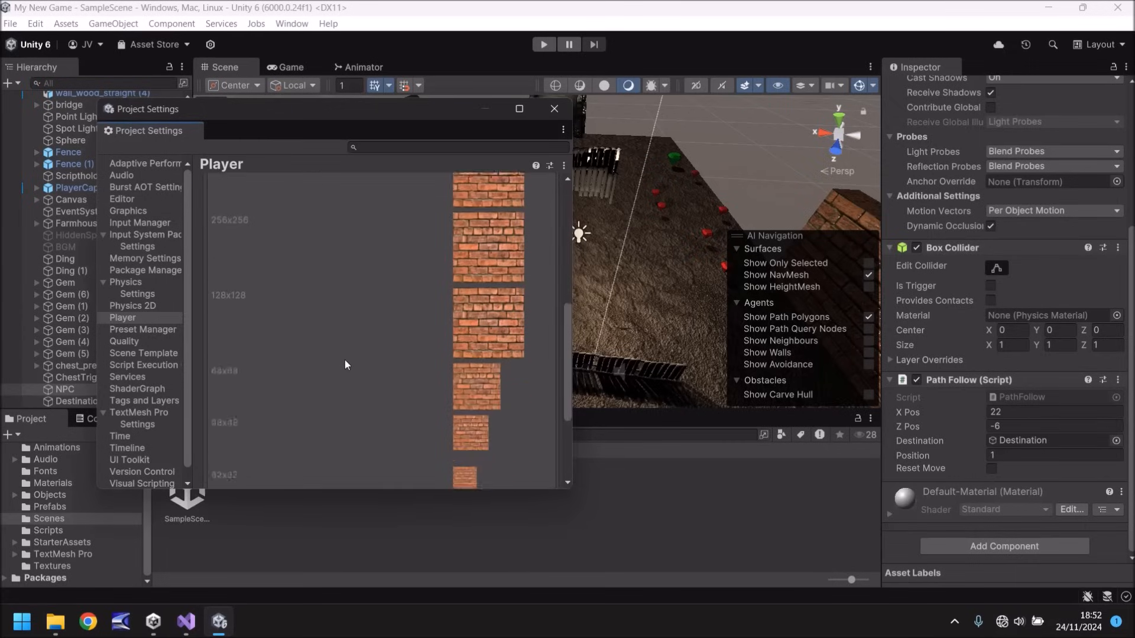
{"action": "left_click", "coordinate": [322, 417]}
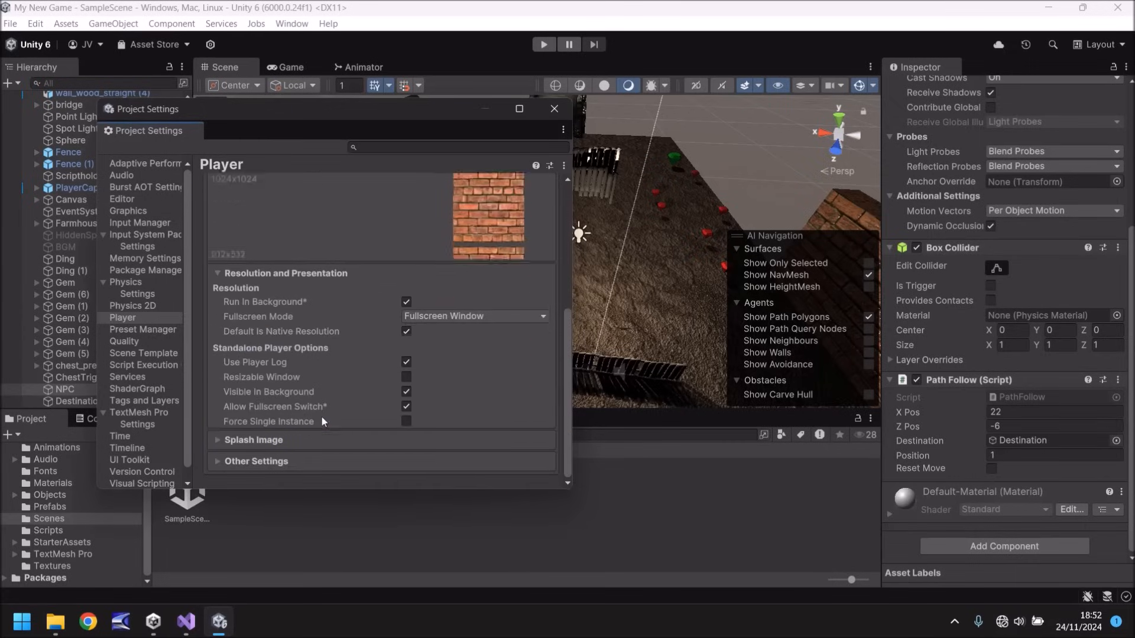
{"action": "left_click", "coordinate": [282, 439]}
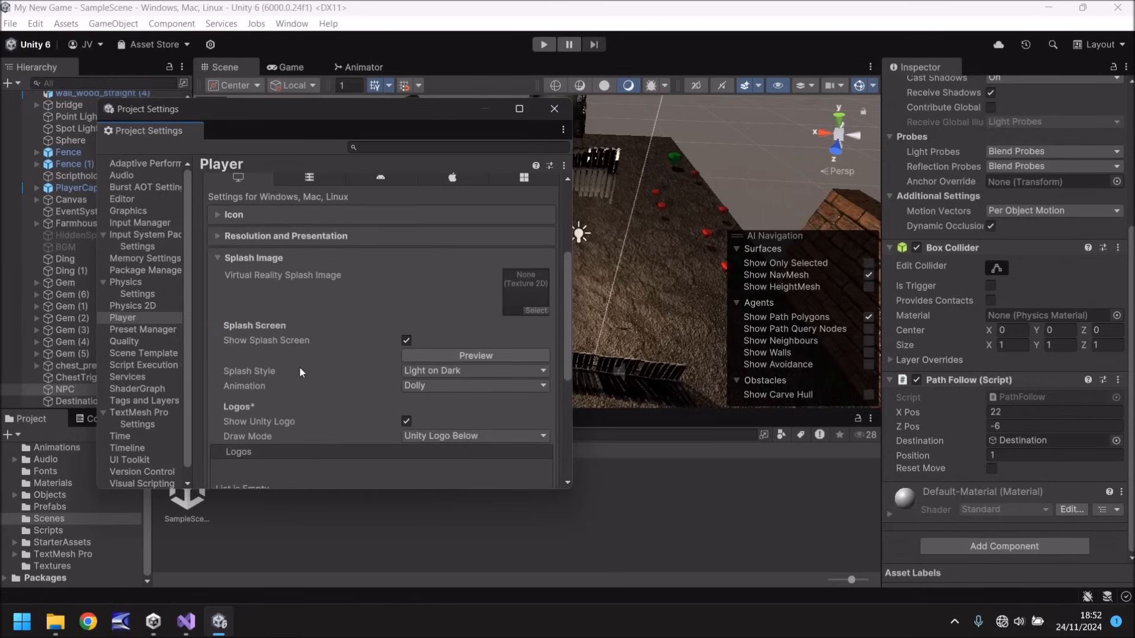
{"action": "scroll", "coordinate": [299, 367], "scroll_direction": "down", "scroll_amount": 5}
{"action": "scroll", "coordinate": [304, 381], "scroll_direction": "up", "scroll_amount": 10}
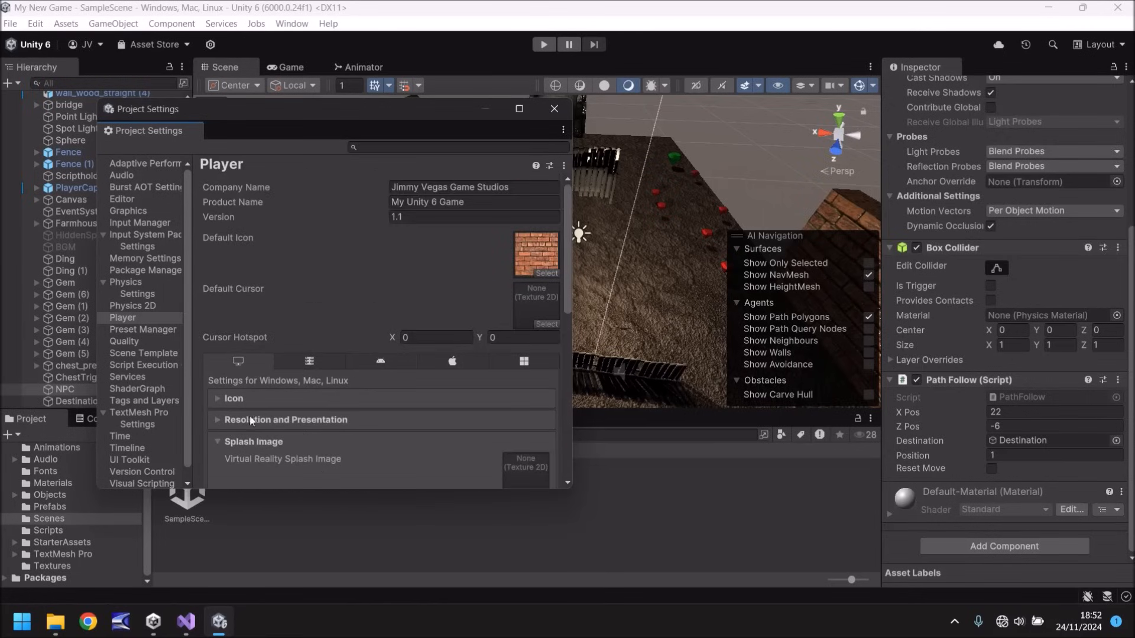
{"action": "left_click", "coordinate": [243, 438]}
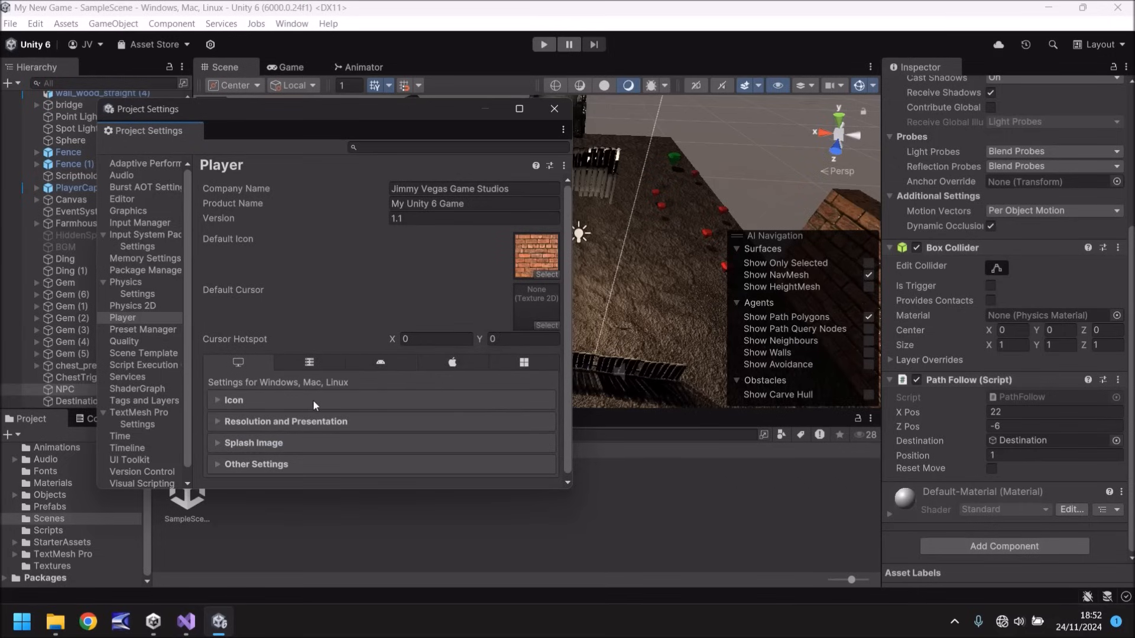
- Review the Quality levels and rendering options in the Project Settings, and return to the Player settings
{"action": "left_click", "coordinate": [127, 343]}
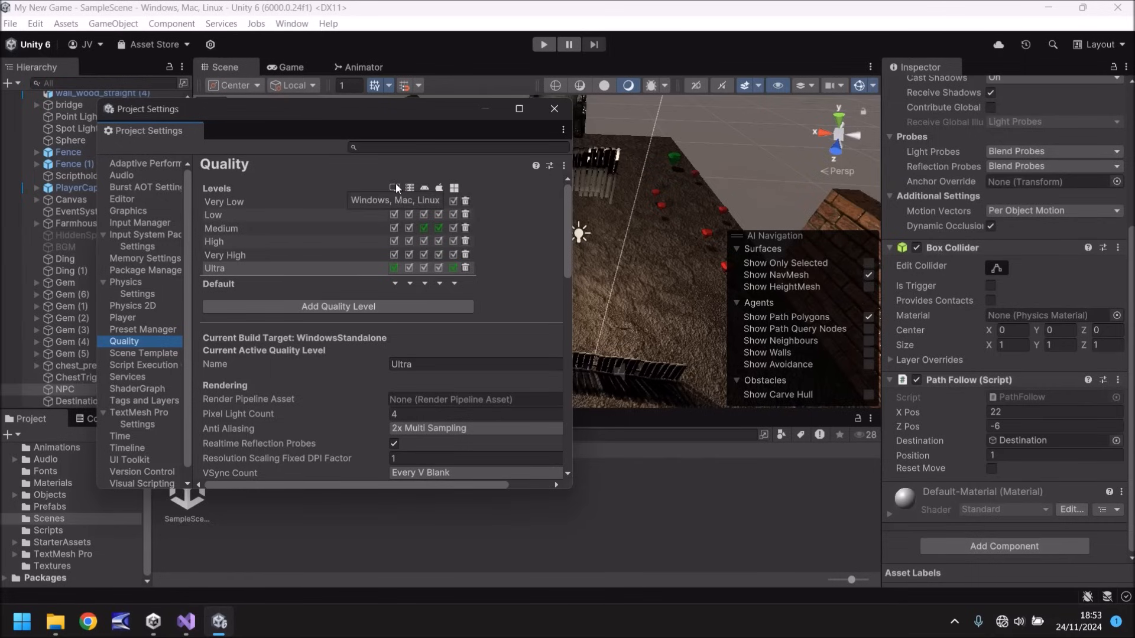
{"action": "scroll", "coordinate": [388, 385], "scroll_direction": "down", "scroll_amount": 5}
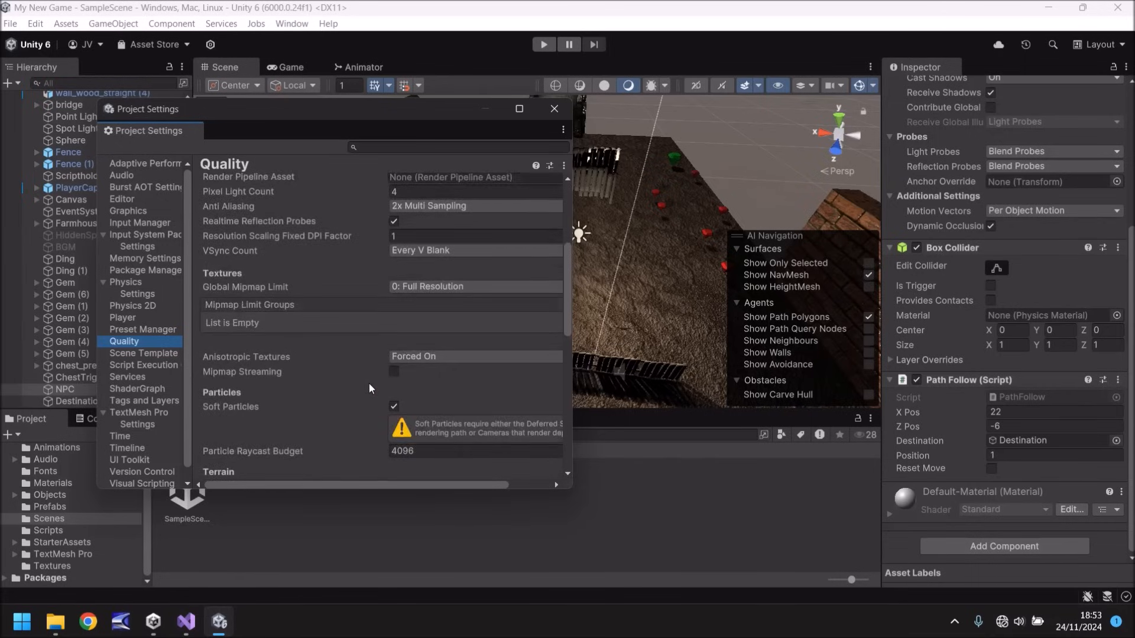
{"action": "scroll", "coordinate": [361, 381], "scroll_direction": "up", "scroll_amount": 5}
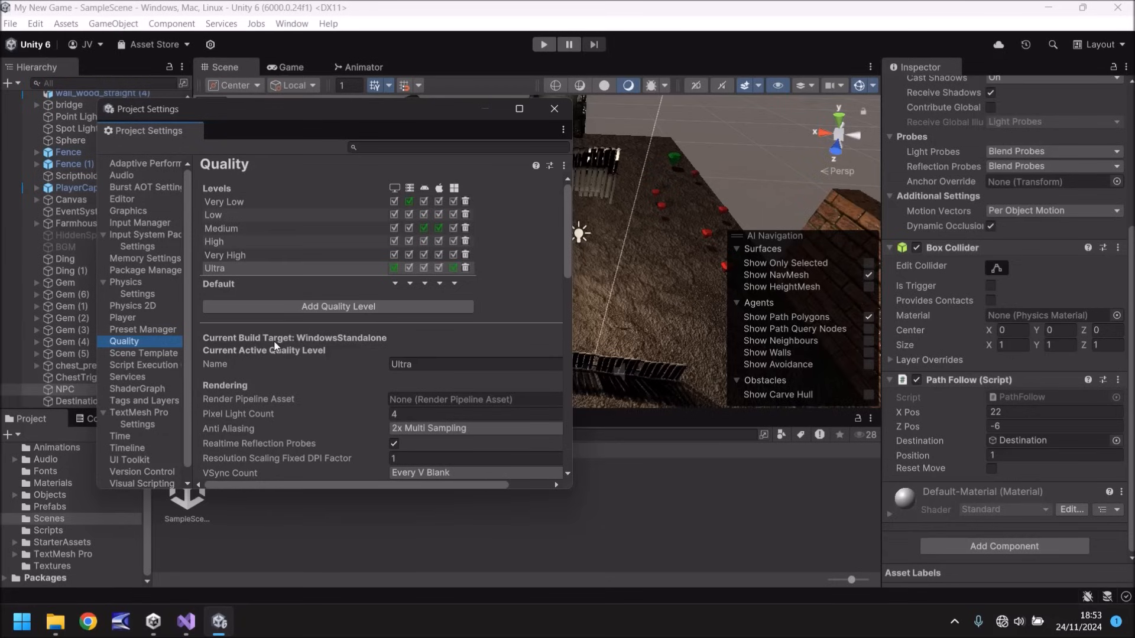
{"action": "left_click", "coordinate": [131, 320]}
{"action": "left_click", "coordinate": [133, 340]}
{"action": "left_click", "coordinate": [132, 318]}
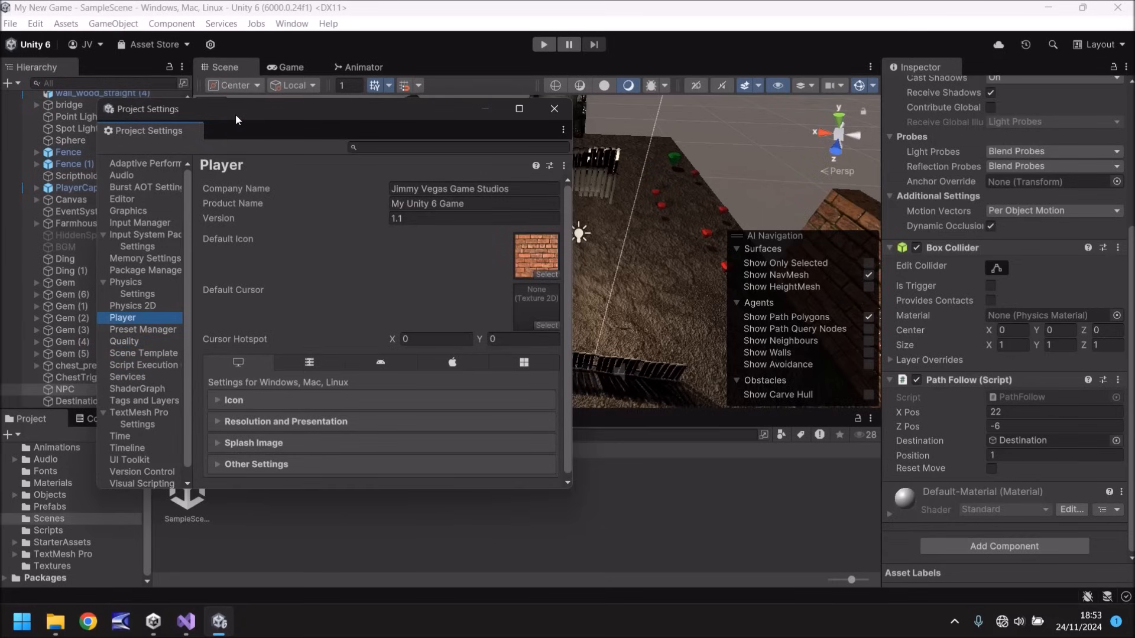
- Close the Project Settings and bring up the Windows platform's settings in the Build Profiles
{"action": "left_click", "coordinate": [542, 110]}
{"action": "left_click", "coordinate": [481, 502]}
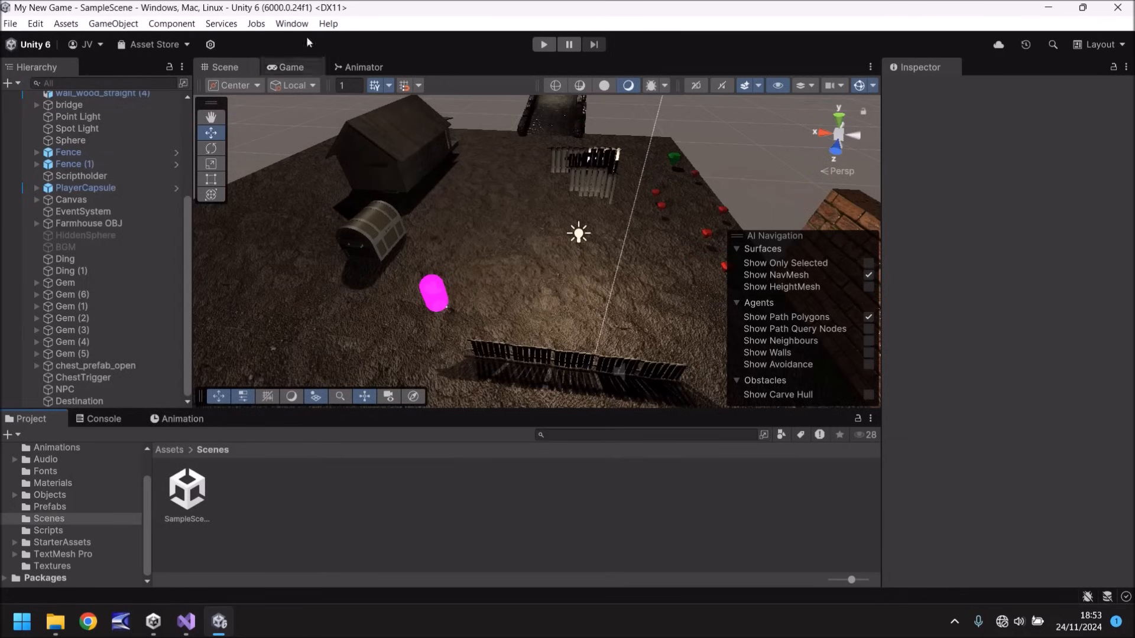
{"action": "left_click", "coordinate": [13, 24]}
{"action": "left_click", "coordinate": [100, 202]}
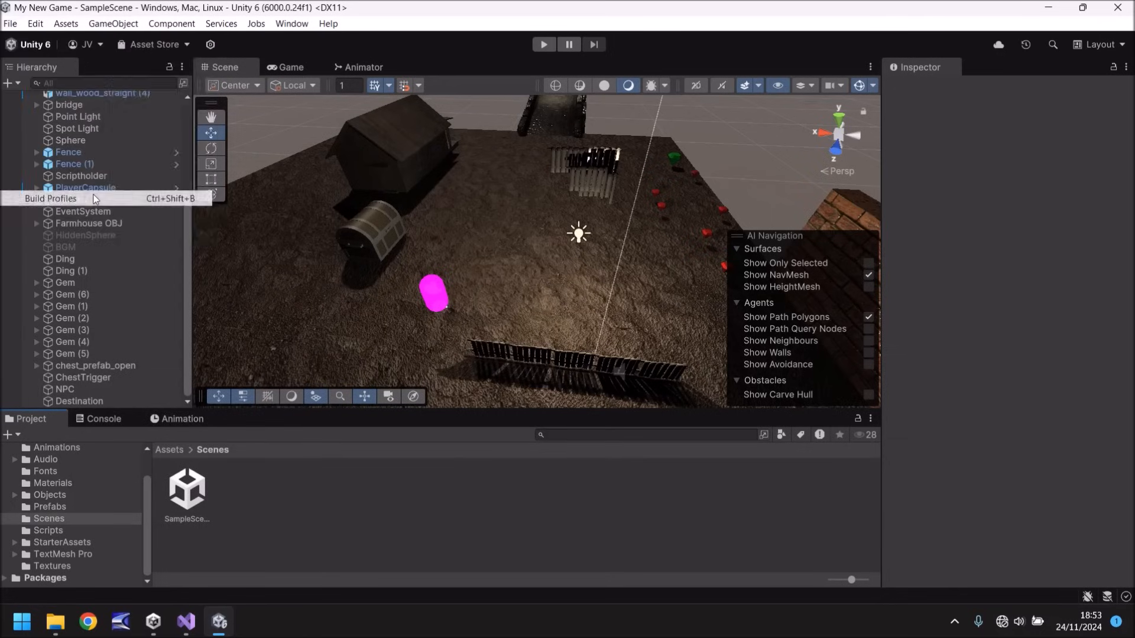
{"action": "left_click", "coordinate": [10, 24]}
{"action": "left_click", "coordinate": [422, 273]}
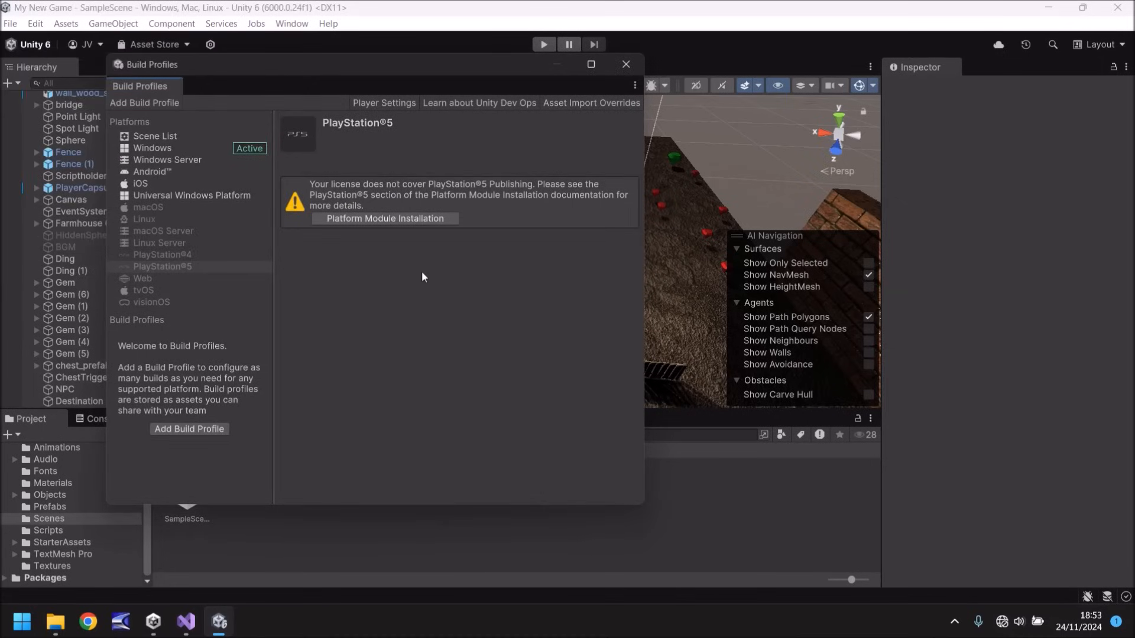
{"action": "left_click", "coordinate": [158, 137]}
{"action": "left_click", "coordinate": [161, 147]}
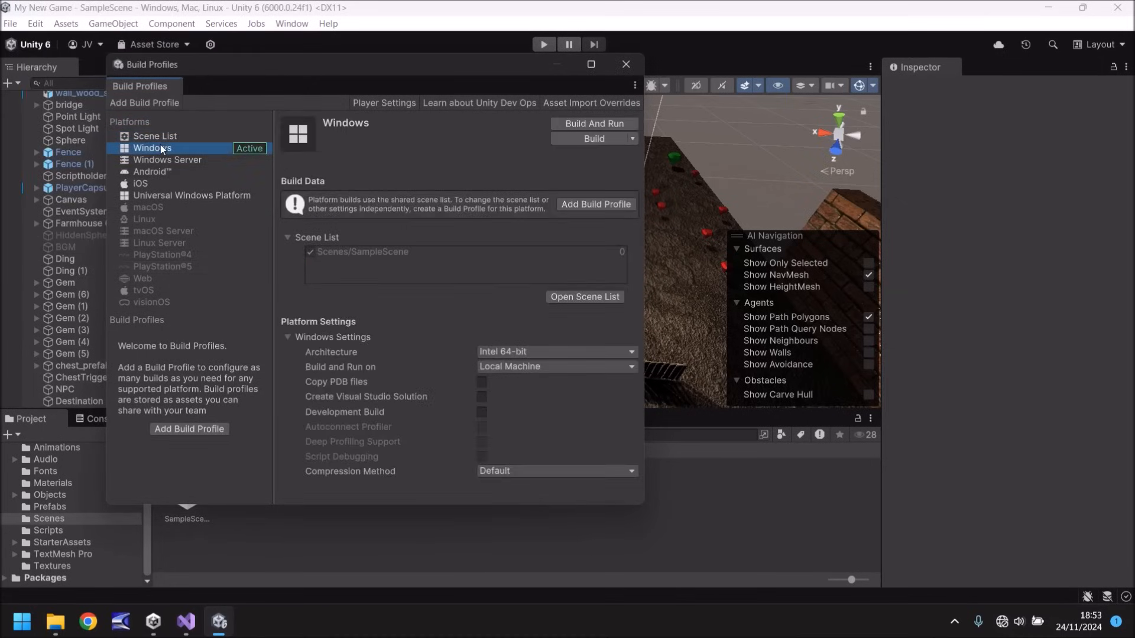
- Build and run the Windows game into a new project subfolder named "My Game", and close the Build Profiles
{"action": "left_click", "coordinate": [609, 125]}
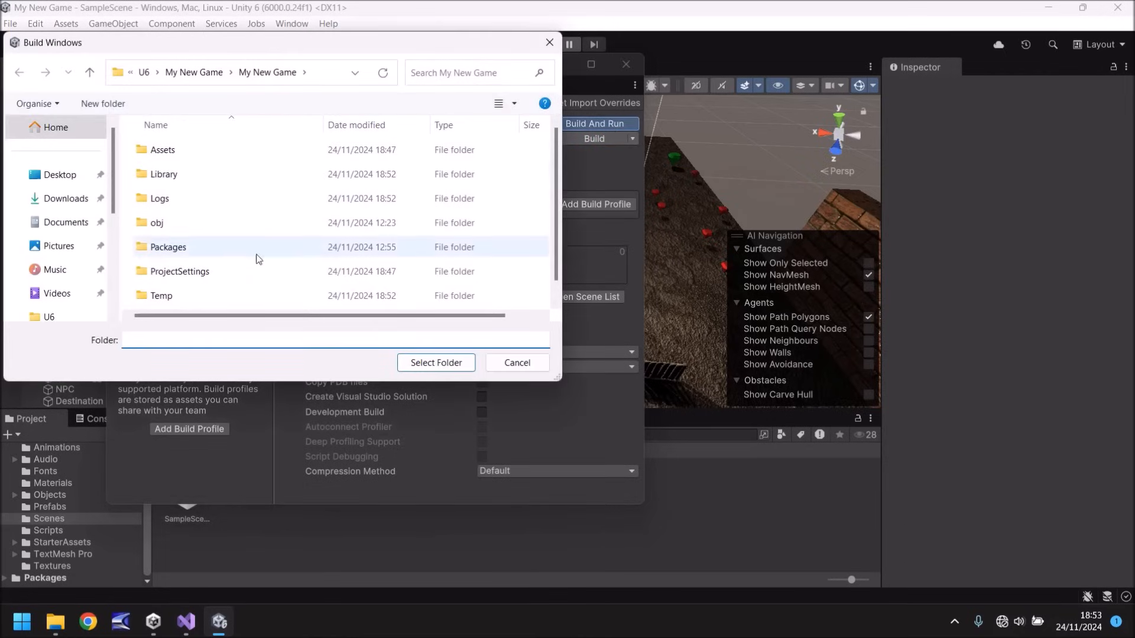
{"action": "right_click", "coordinate": [531, 194]}
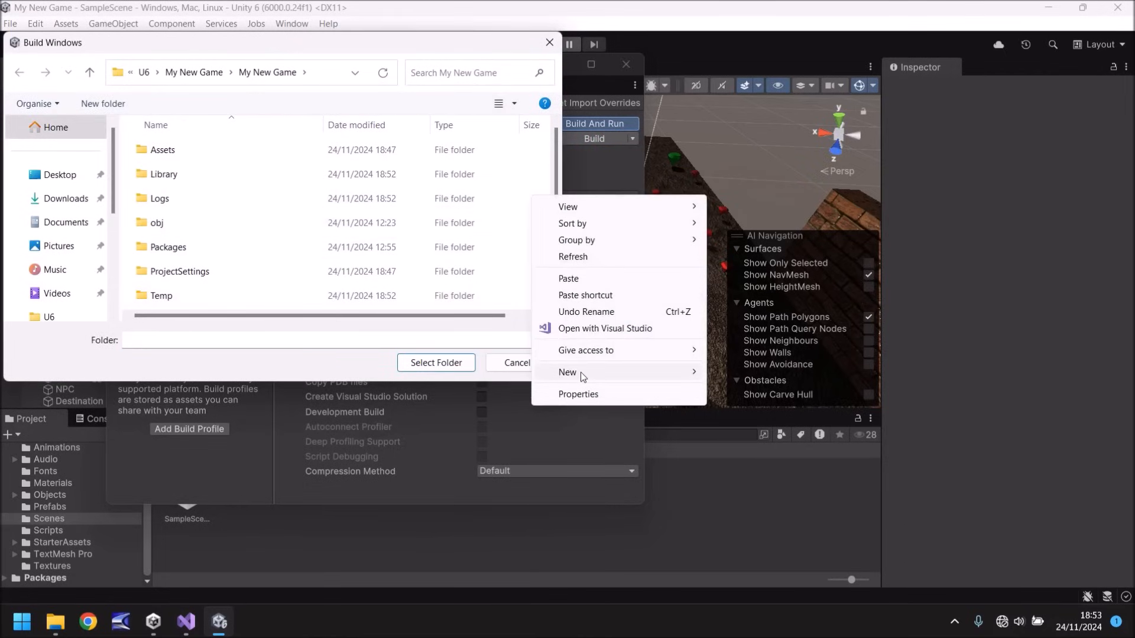
{"action": "mouse_move", "coordinate": [580, 371]}
{"action": "left_click", "coordinate": [744, 375]}
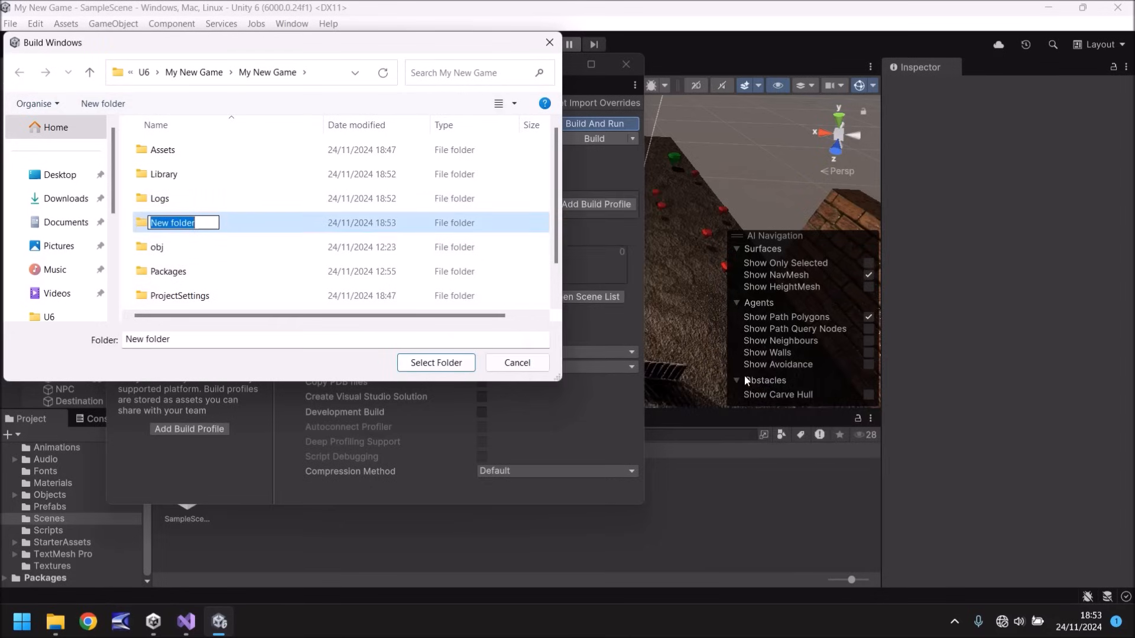
{"action": "type", "text": "My Game"}
{"action": "key", "text": "Return"}
{"action": "key", "text": "Return"}
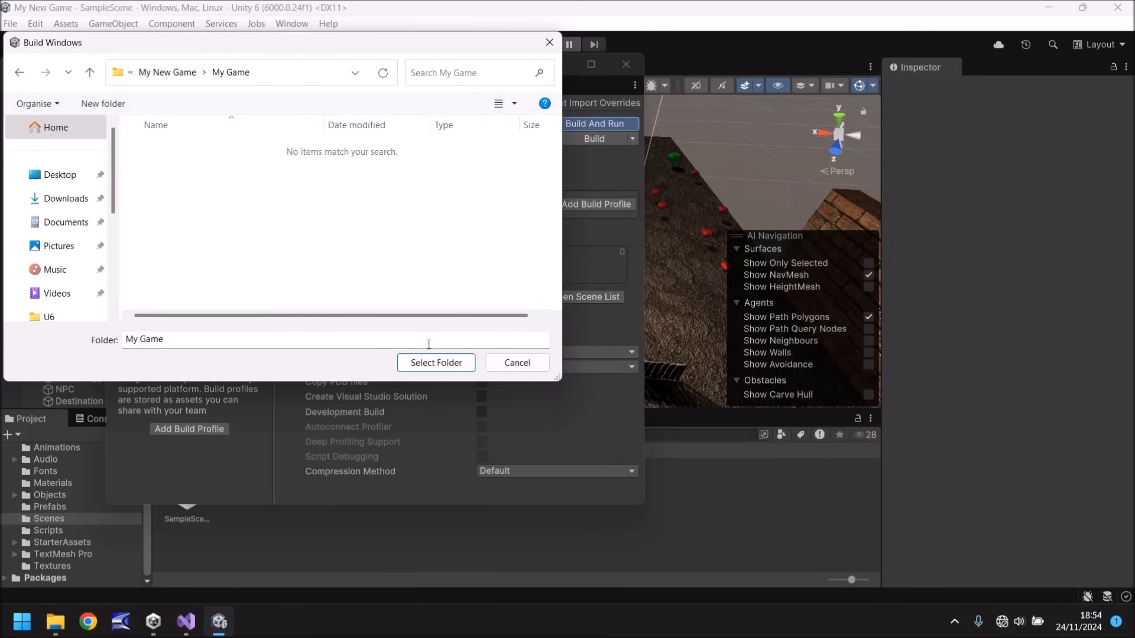
{"action": "left_click", "coordinate": [440, 363]}
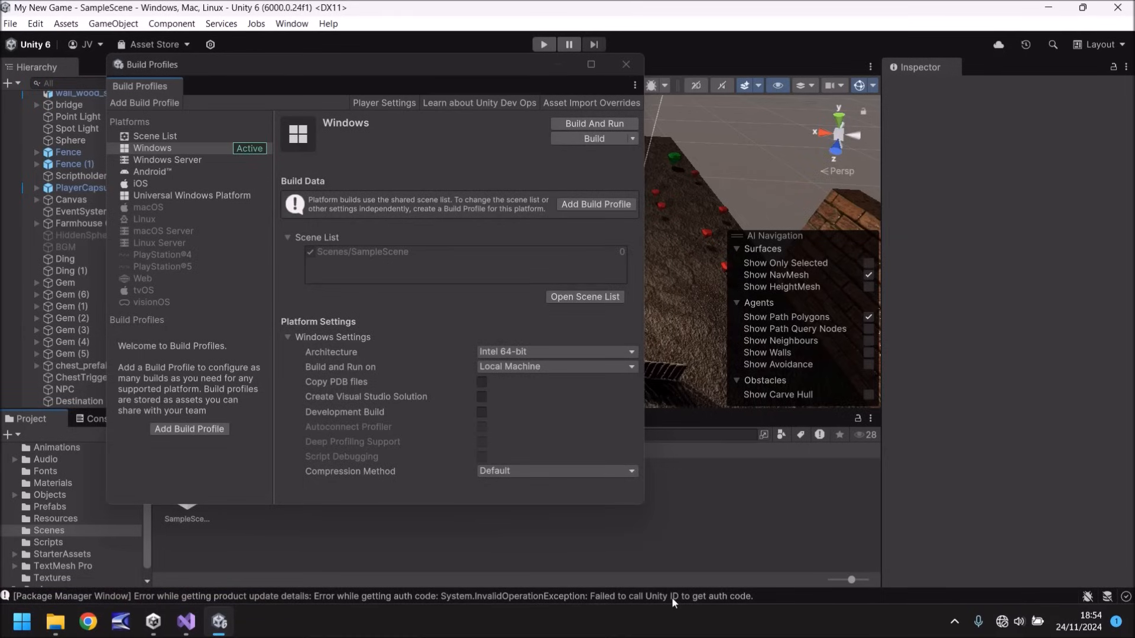
{"action": "left_click", "coordinate": [621, 64]}
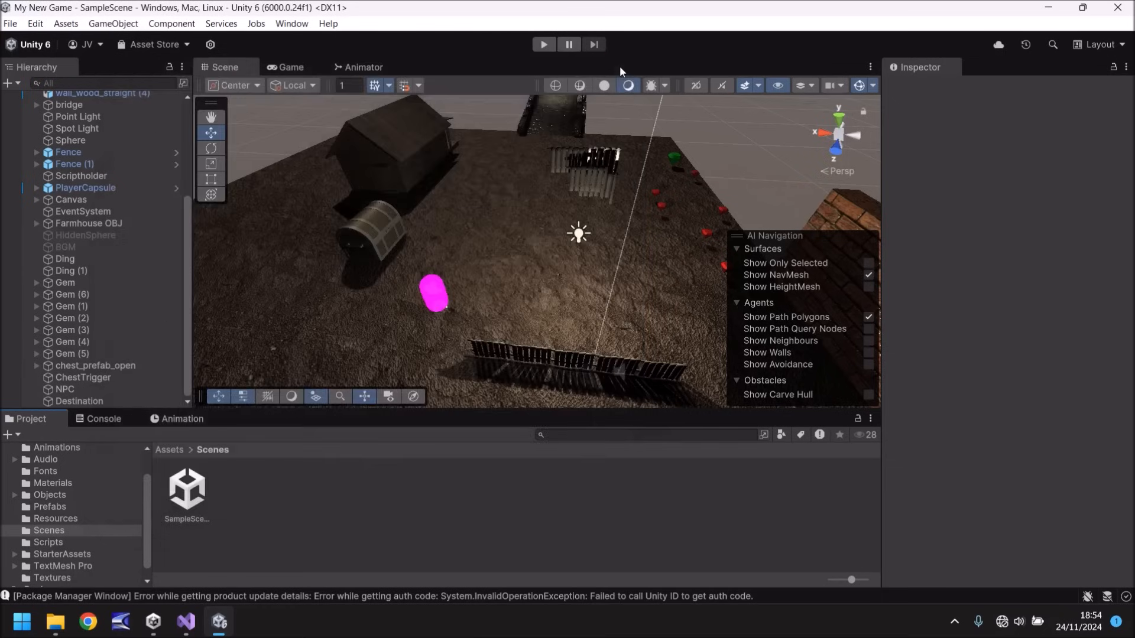
- Reopen the Build Profiles and build and run the Windows game again into the existing "My Game" folder
{"action": "left_click", "coordinate": [111, 24]}
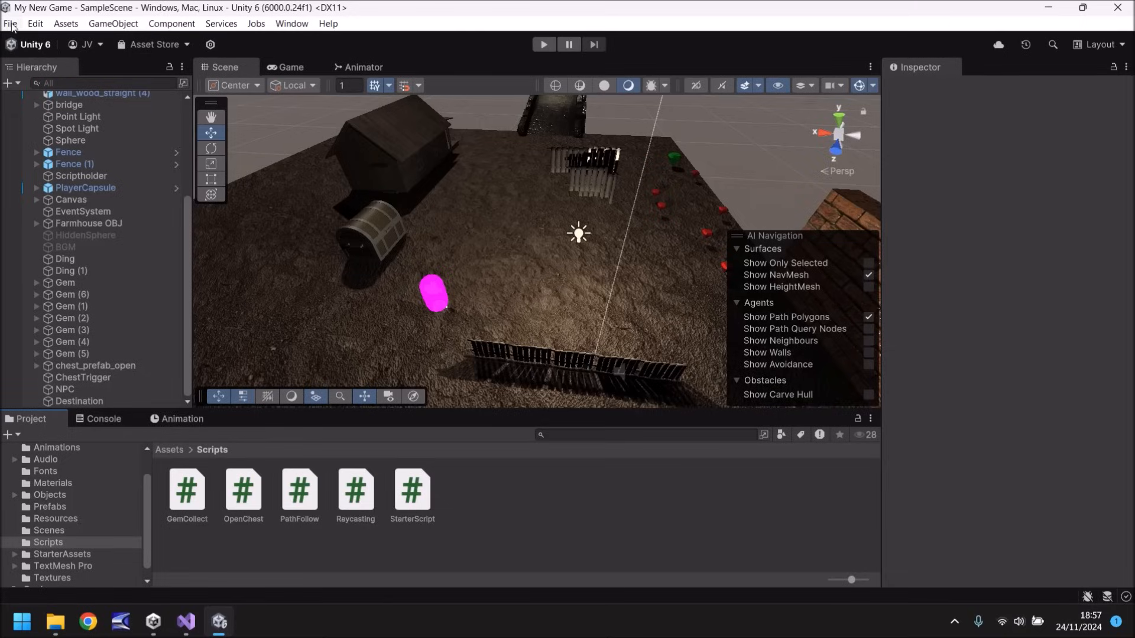
{"action": "left_click", "coordinate": [10, 24]}
{"action": "left_click", "coordinate": [80, 199]}
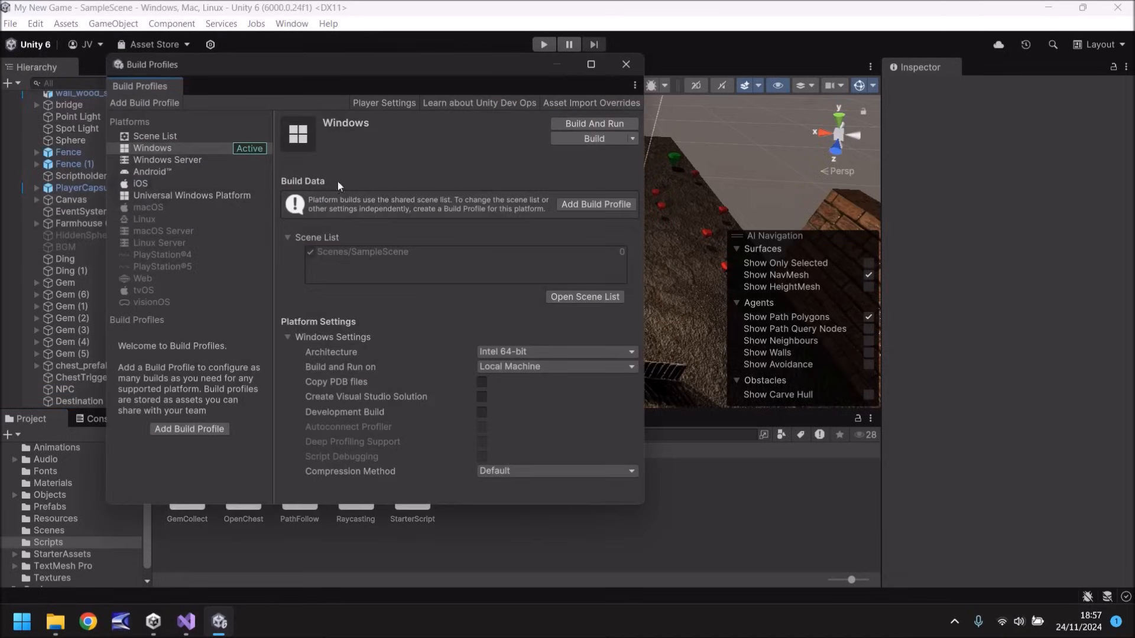
{"action": "left_click", "coordinate": [599, 122]}
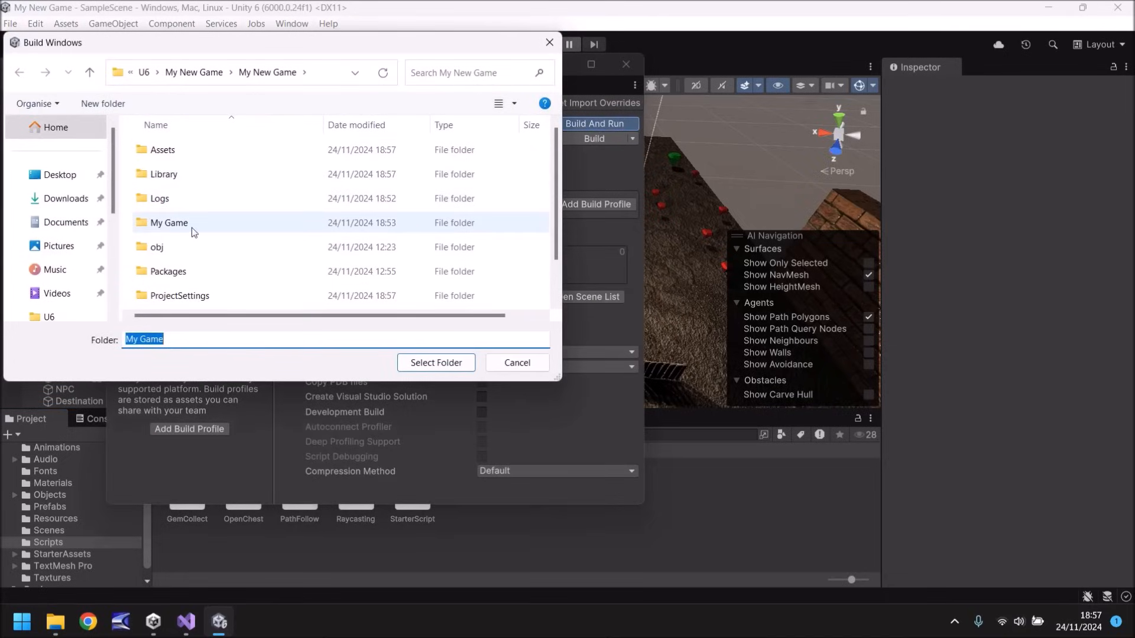
{"action": "double_click", "coordinate": [178, 223]}
{"action": "left_click", "coordinate": [433, 362]}
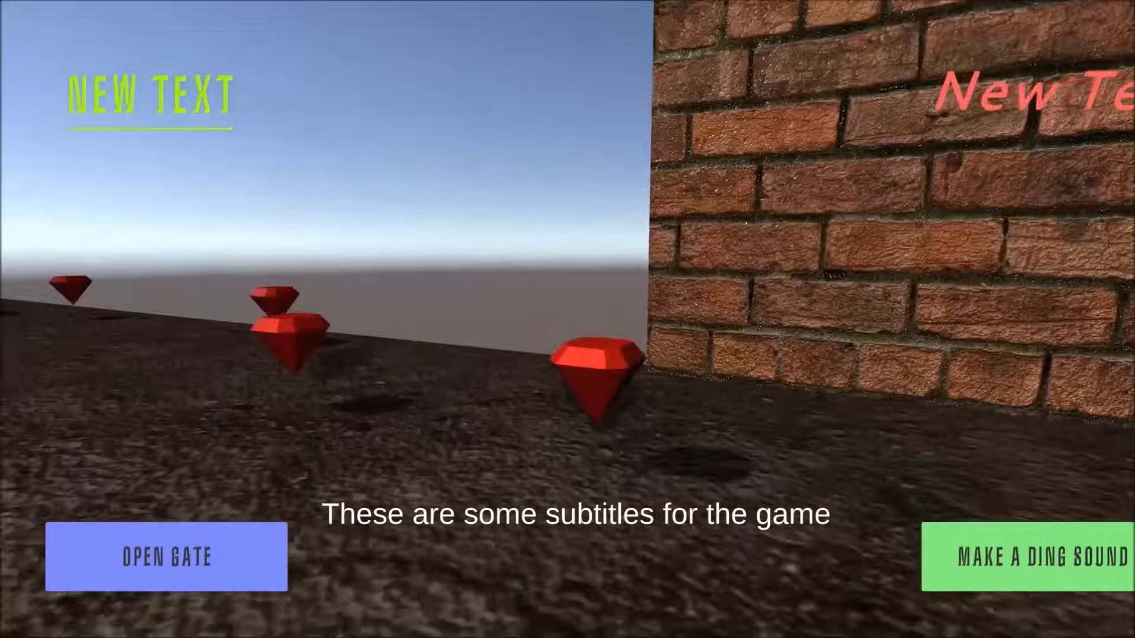
- Walk around the level in the built game to check the gems, bridge and on-screen UI, and quit the game
{"action": "key", "text": "w"}
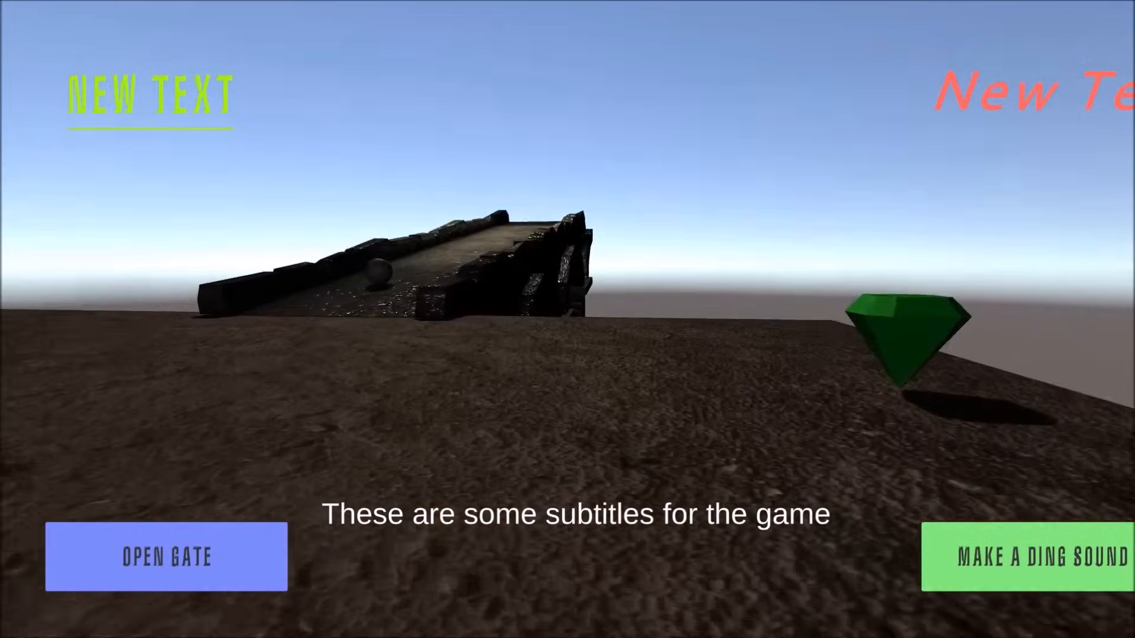
{"action": "key", "text": "w"}
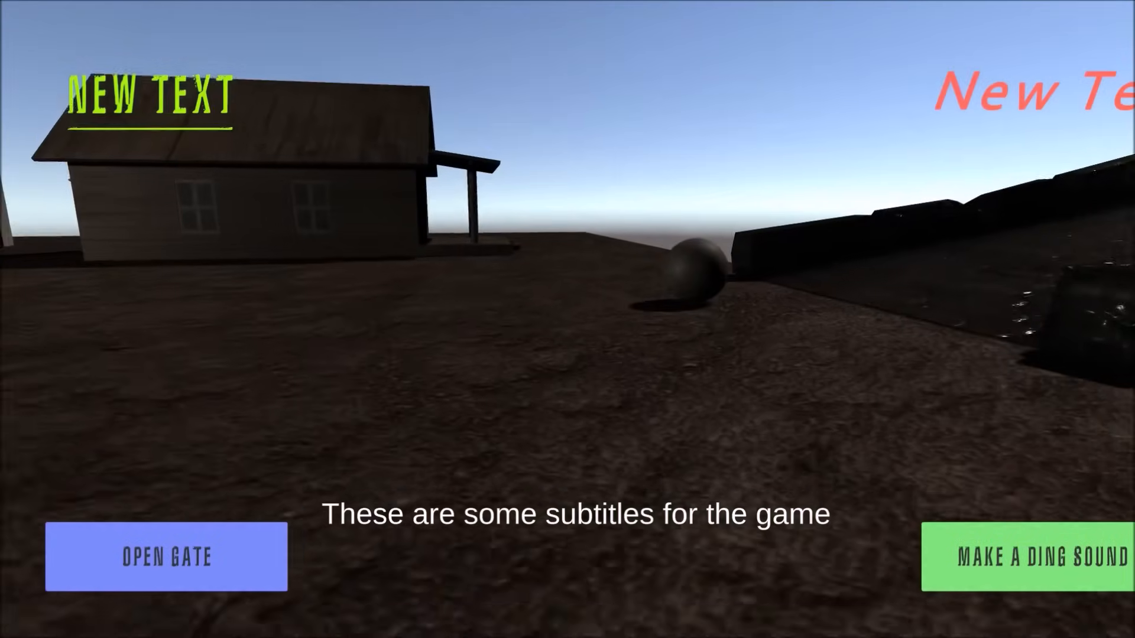
{"action": "key", "text": "w"}
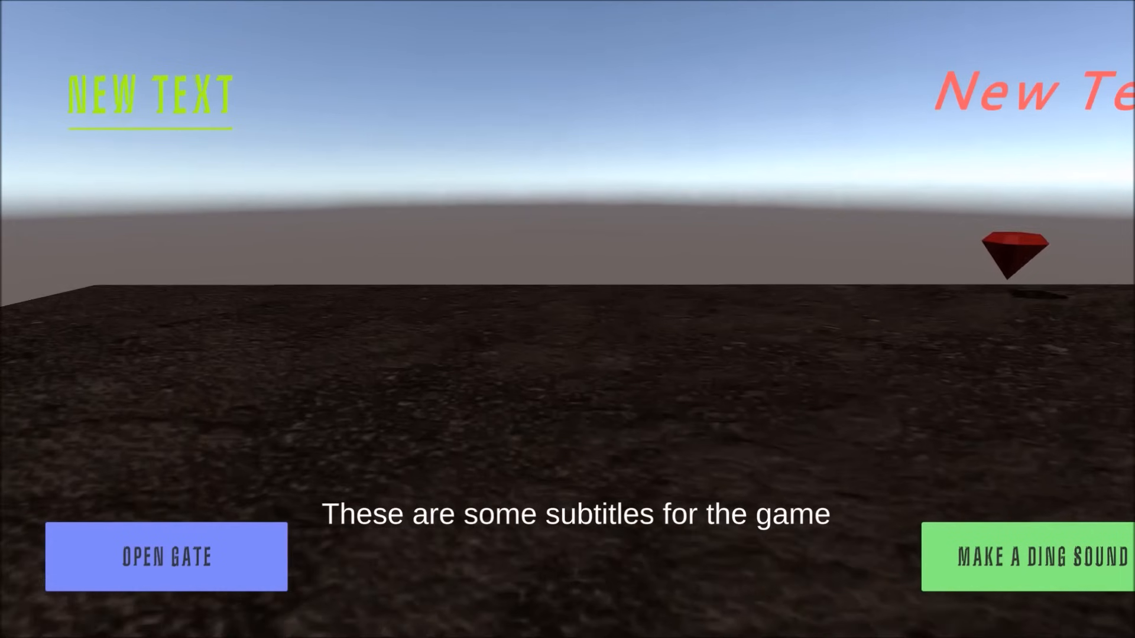
{"action": "key", "text": "w"}
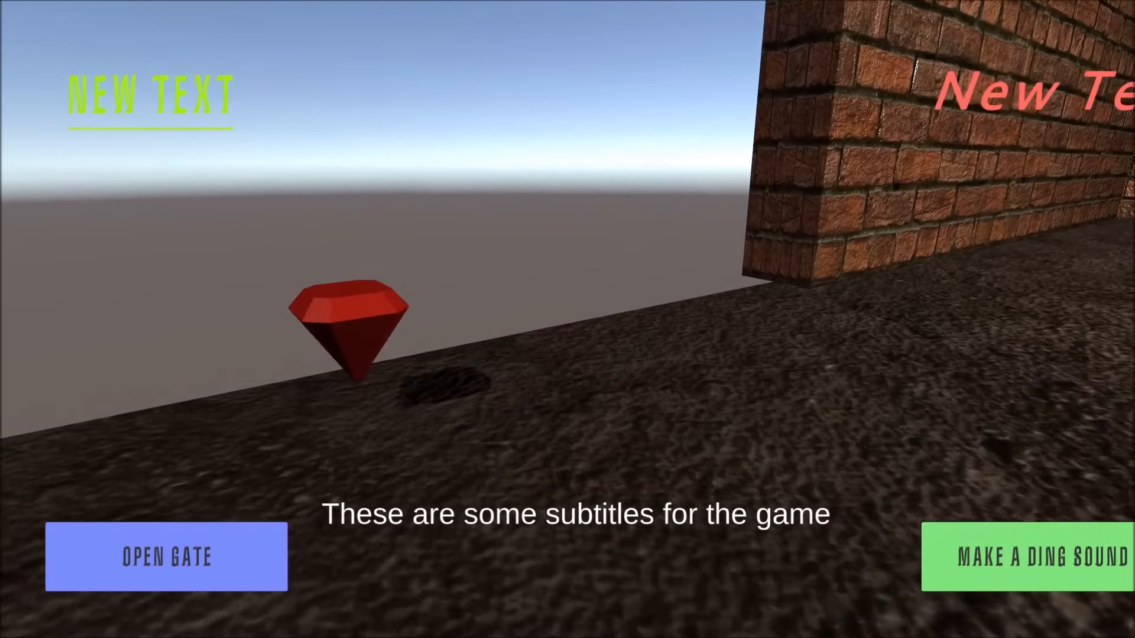
{"action": "key", "text": "w"}
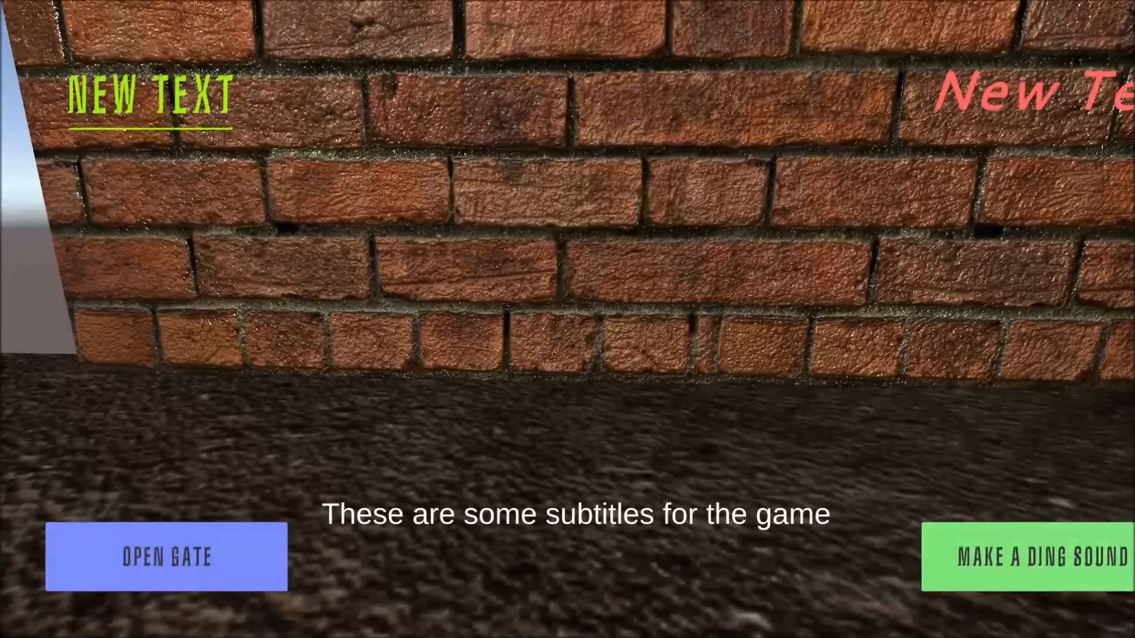
{"action": "key", "text": "alt+F4"}
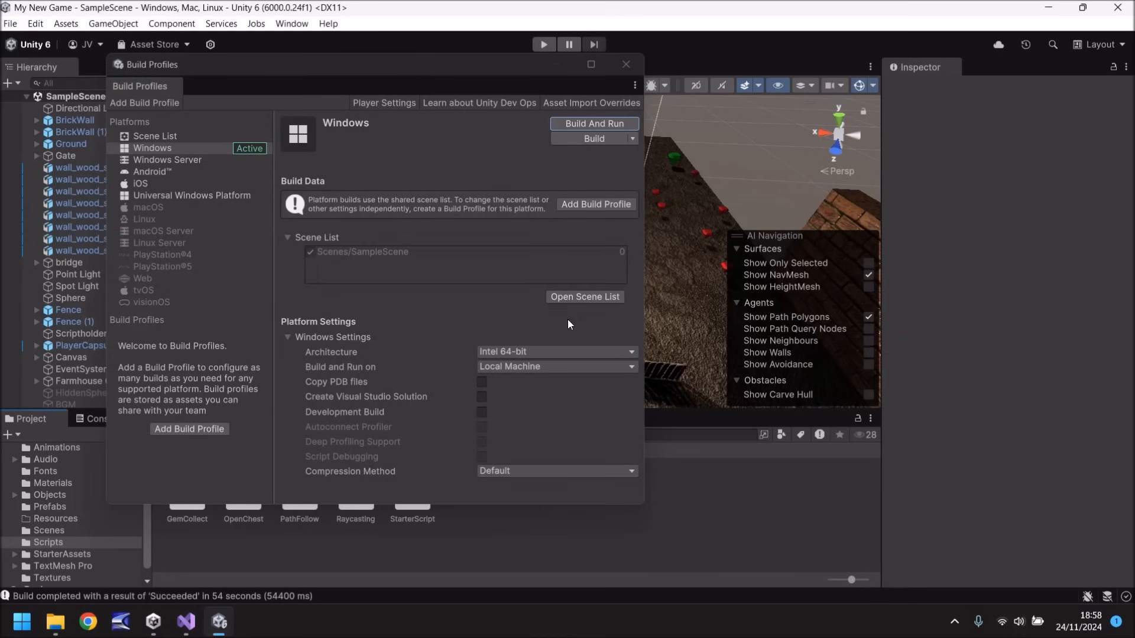
- Close the Build Profiles and set the anchor preset of the Canvas's Name2 text to top right
{"action": "left_click", "coordinate": [626, 64]}
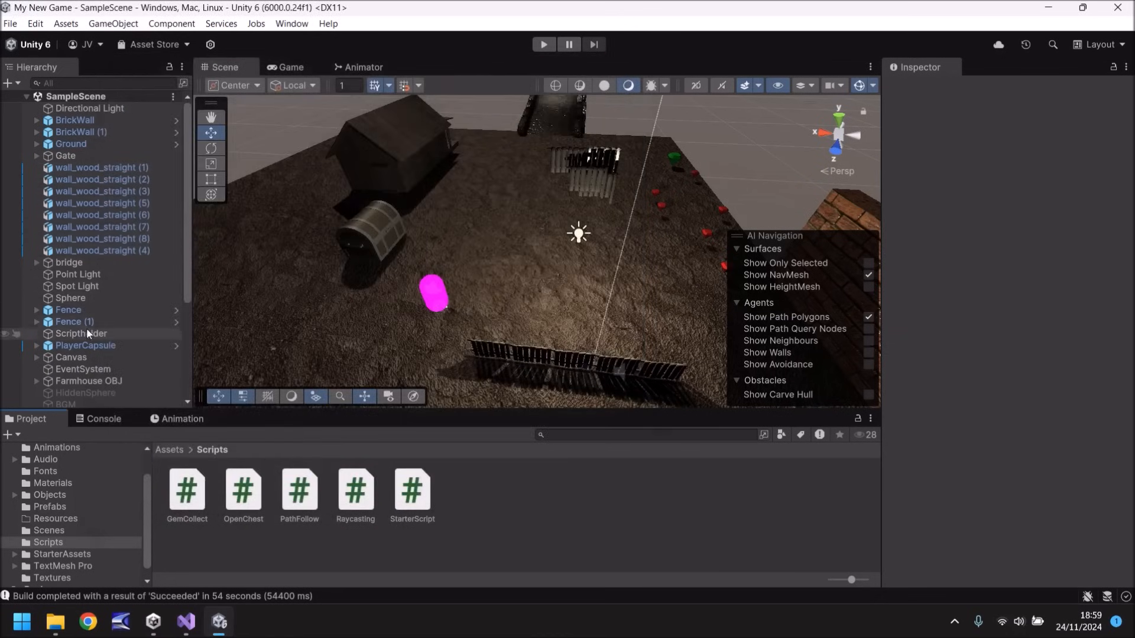
{"action": "left_click", "coordinate": [78, 357]}
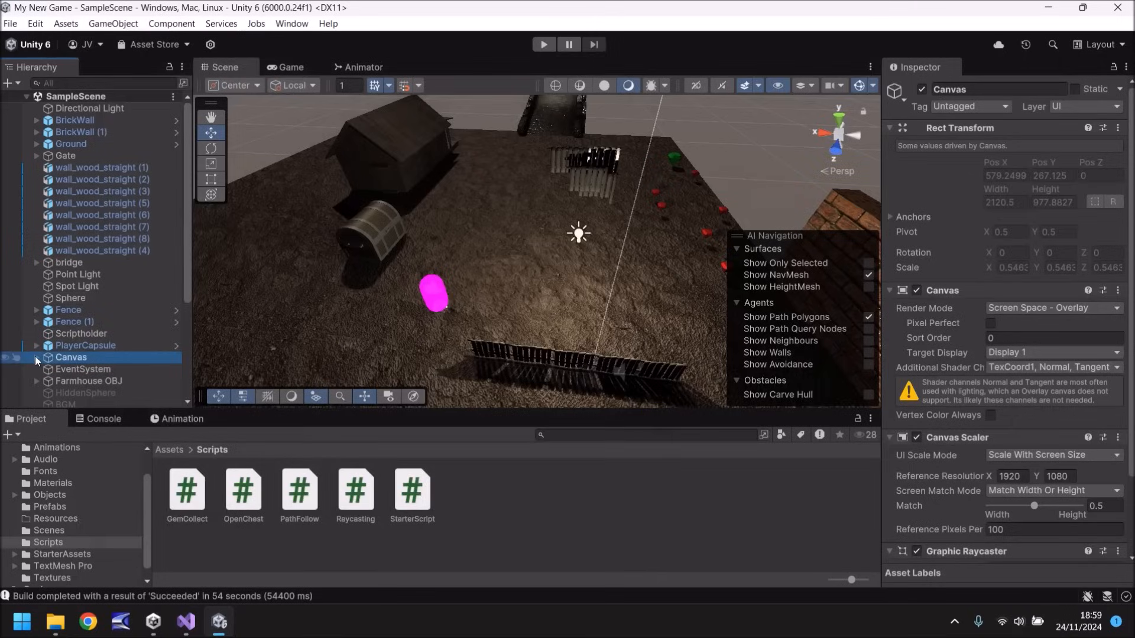
{"action": "left_click", "coordinate": [35, 357]}
{"action": "double_click", "coordinate": [81, 337]}
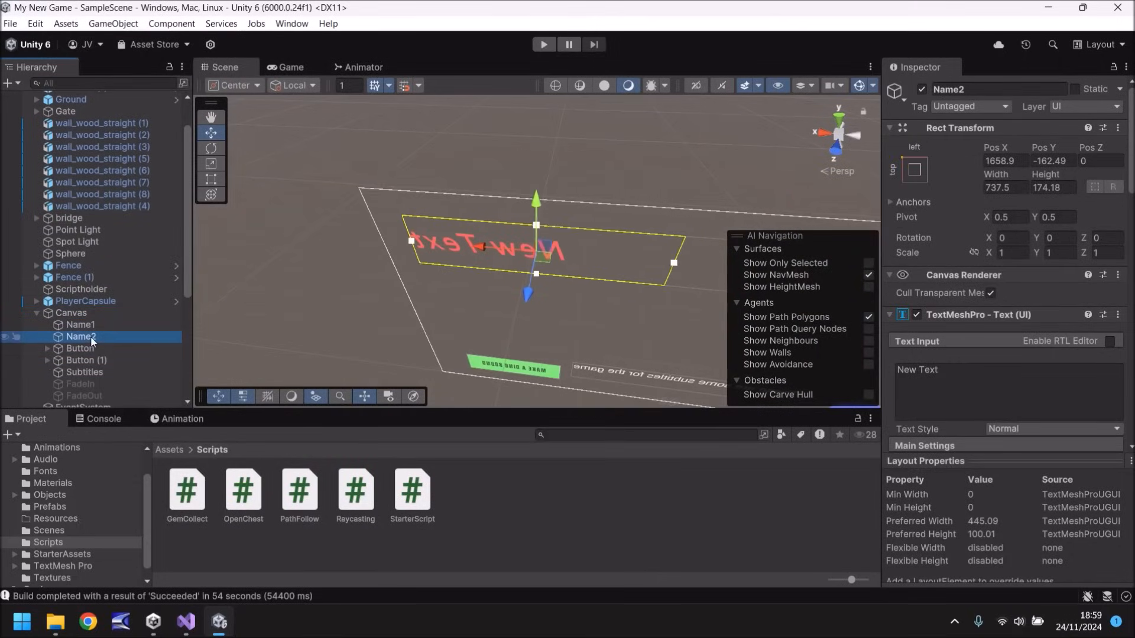
{"action": "right_click_drag", "start_coordinate": [685, 178], "coordinate": [274, 178]}
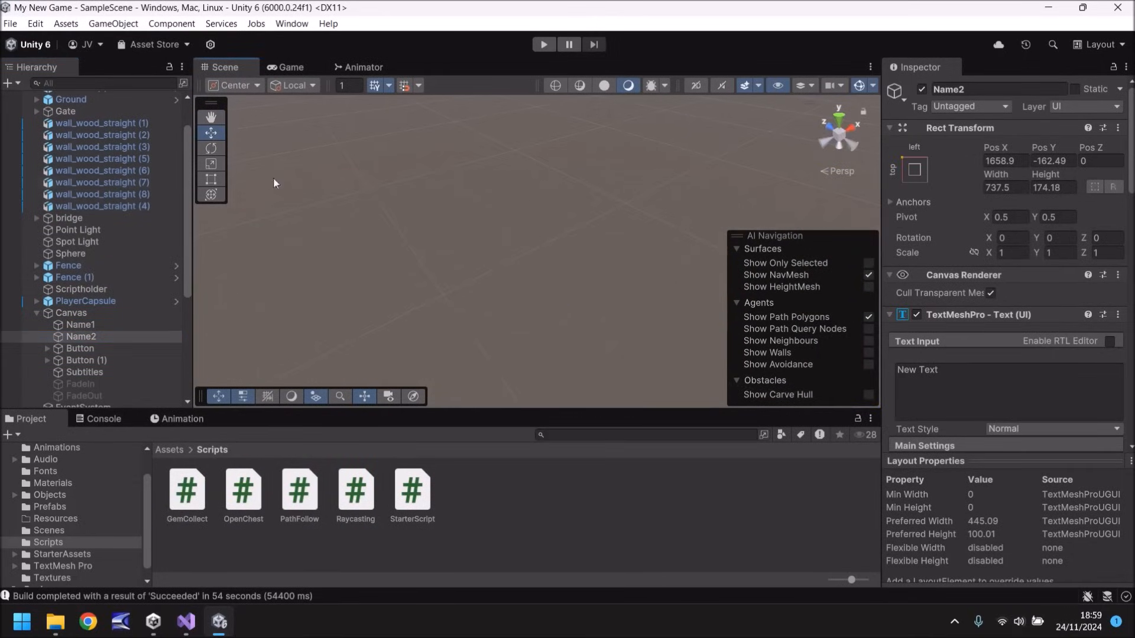
{"action": "right_click_drag", "start_coordinate": [537, 222], "coordinate": [473, 207]}
{"action": "scroll", "coordinate": [473, 208], "scroll_direction": "down", "scroll_amount": 1}
{"action": "middle_click_drag", "start_coordinate": [379, 269], "coordinate": [396, 200]}
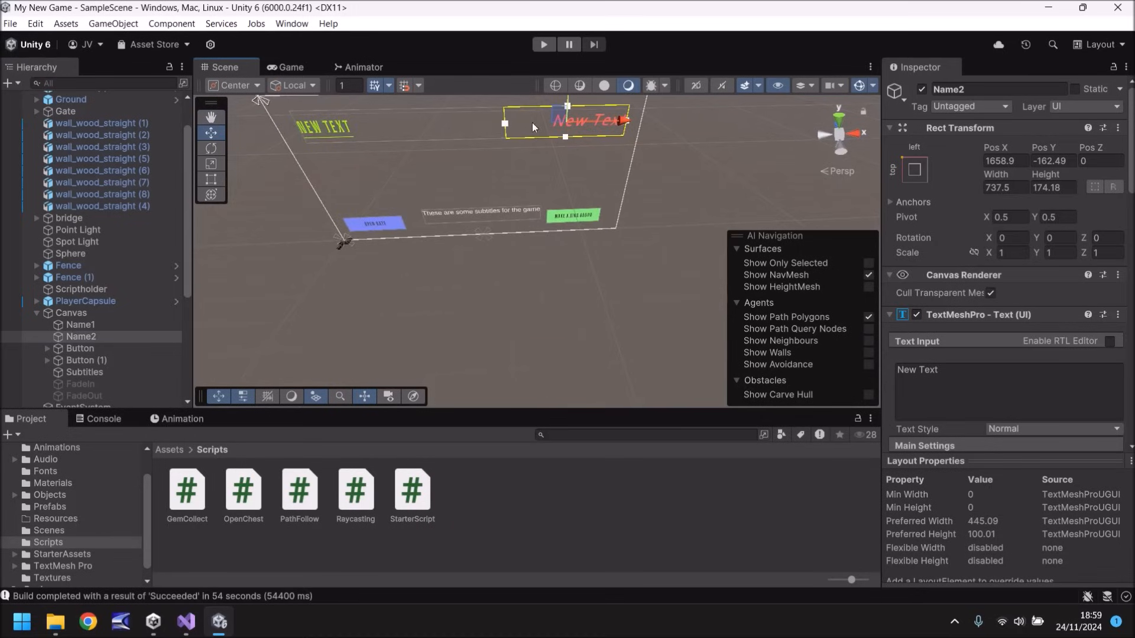
{"action": "left_click", "coordinate": [915, 169]}
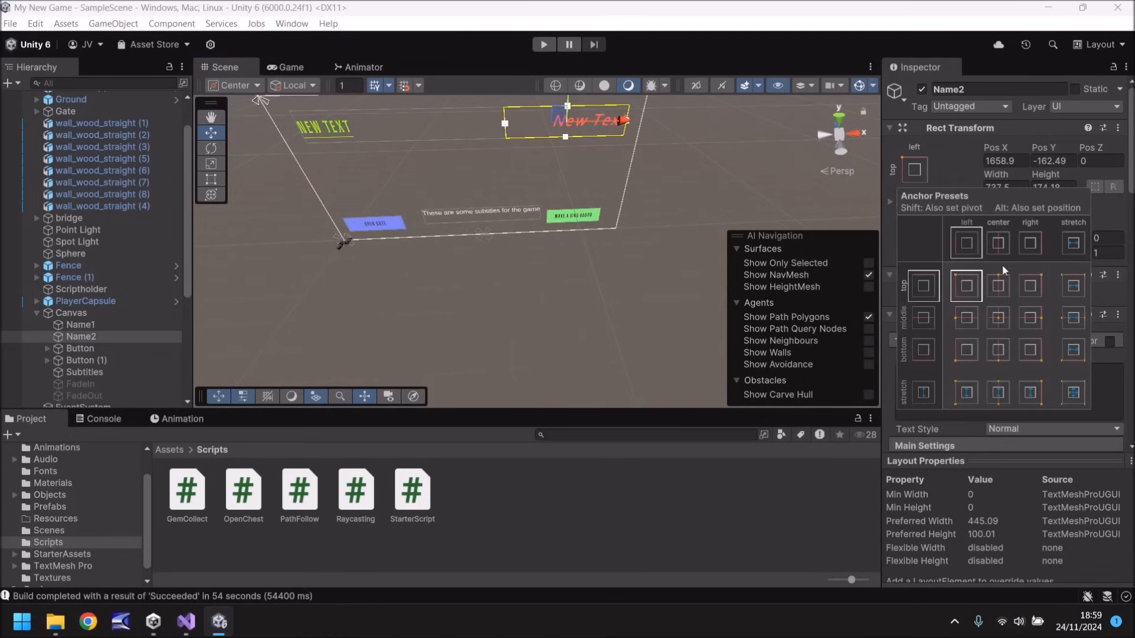
{"action": "left_click", "coordinate": [1030, 286]}
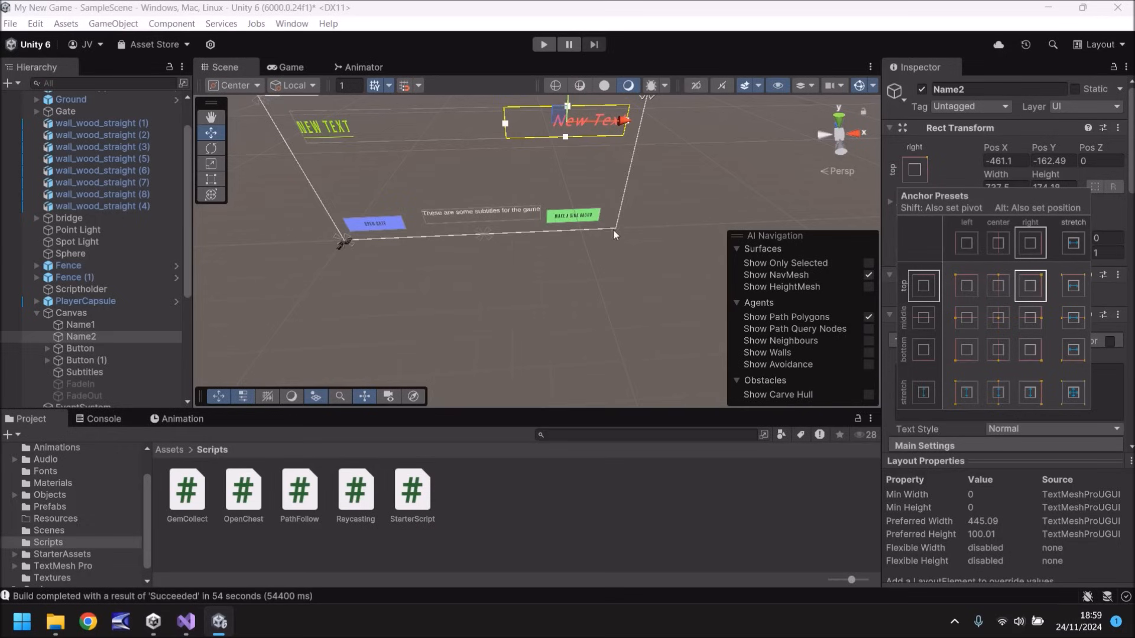
- Set the anchor preset of the green "Make a Ding Sound" button to bottom right
{"action": "left_click", "coordinate": [594, 212]}
{"action": "left_click", "coordinate": [916, 170]}
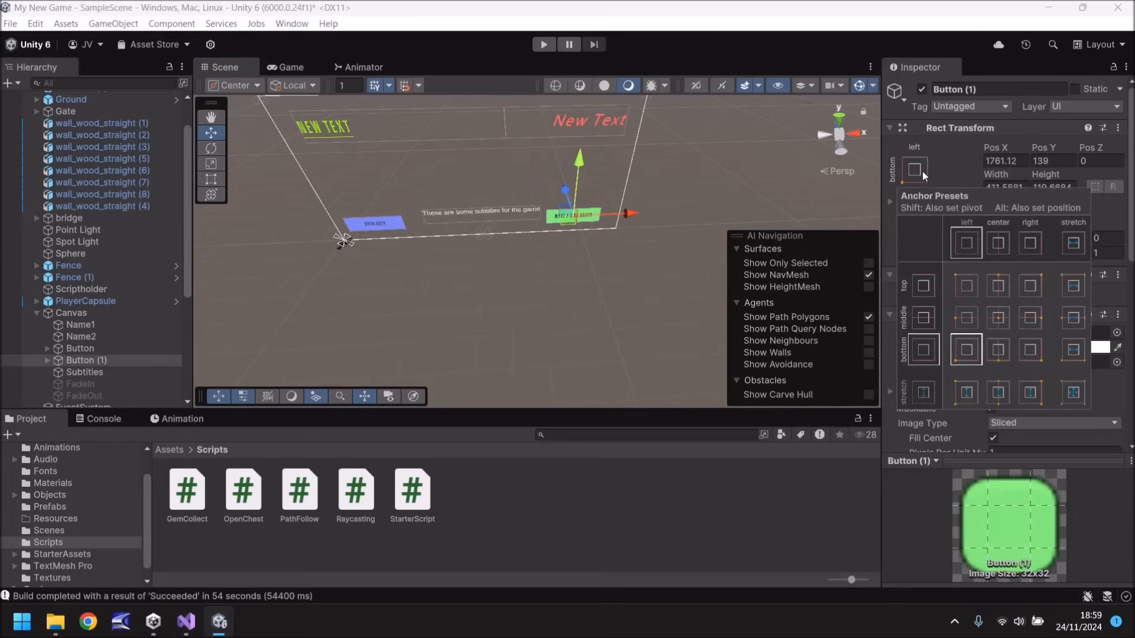
{"action": "left_click", "coordinate": [1030, 349]}
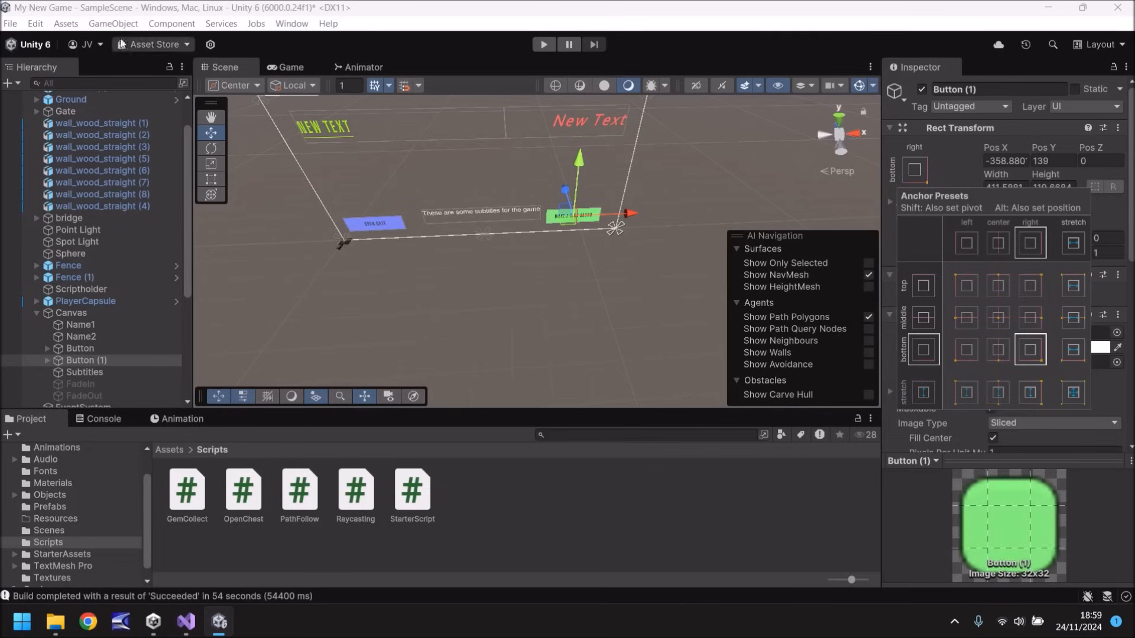
- Build and run the game again, saving the changes to SampleScene
{"action": "left_click", "coordinate": [16, 26]}
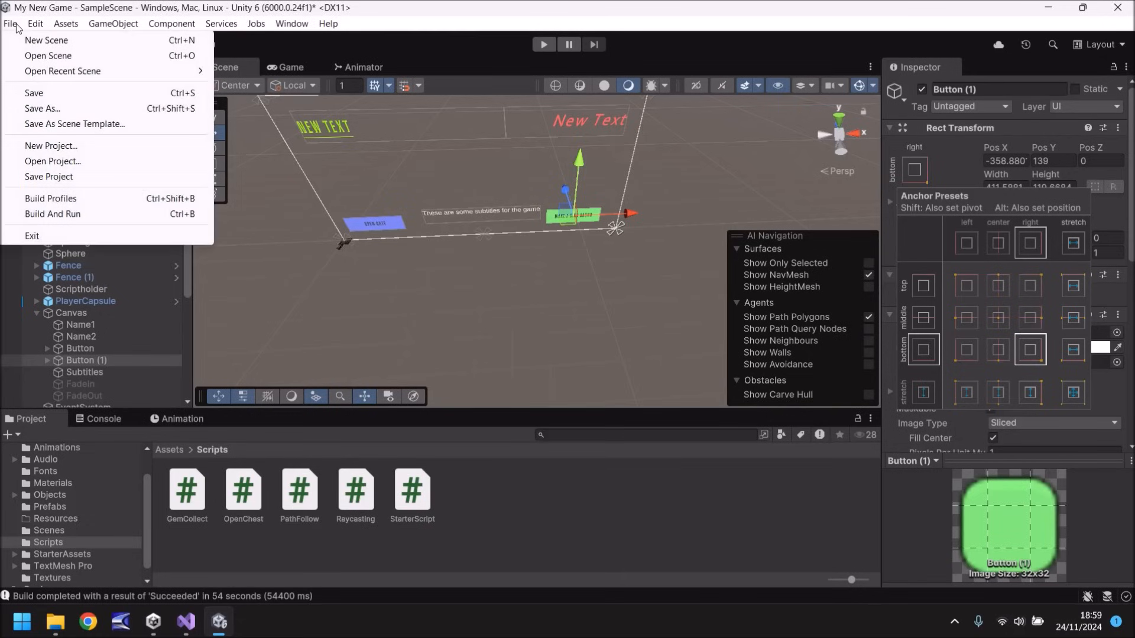
{"action": "left_click", "coordinate": [53, 214]}
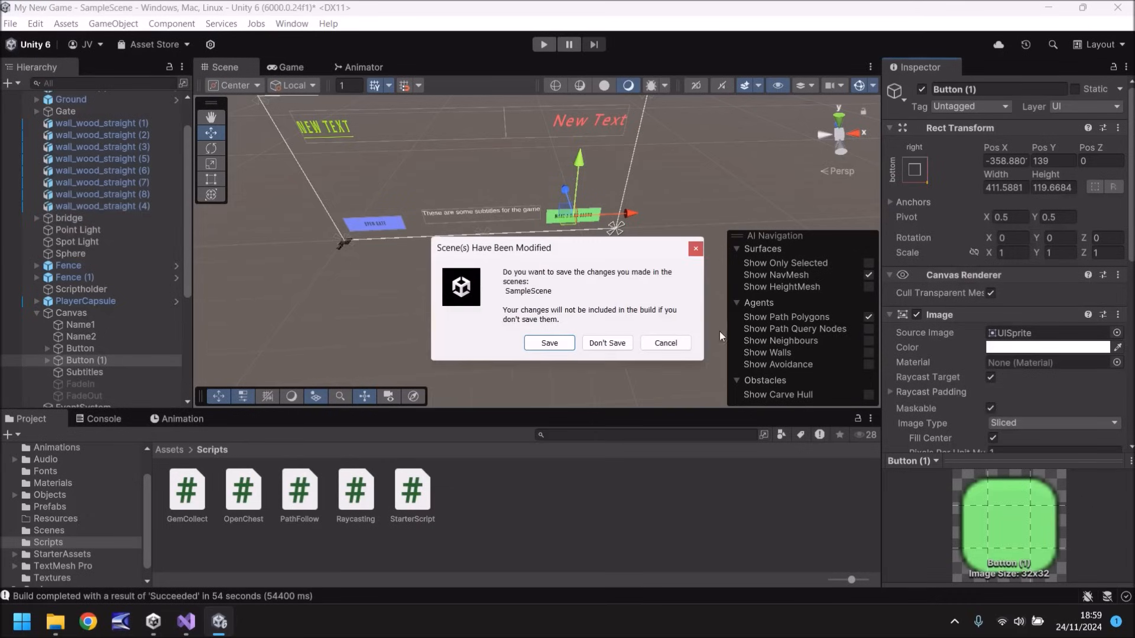
{"action": "left_click", "coordinate": [550, 343]}
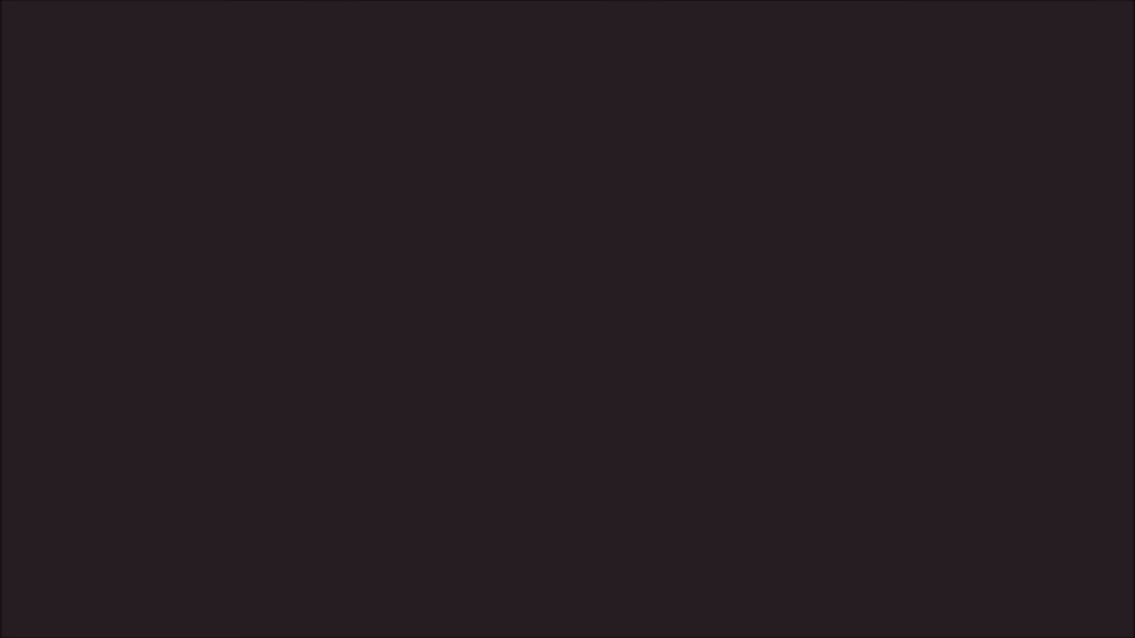
- Play the rebuilt game to check the placement of the red text and green button, quit it, and view the Canvas layout
{"action": "key", "text": "w"}
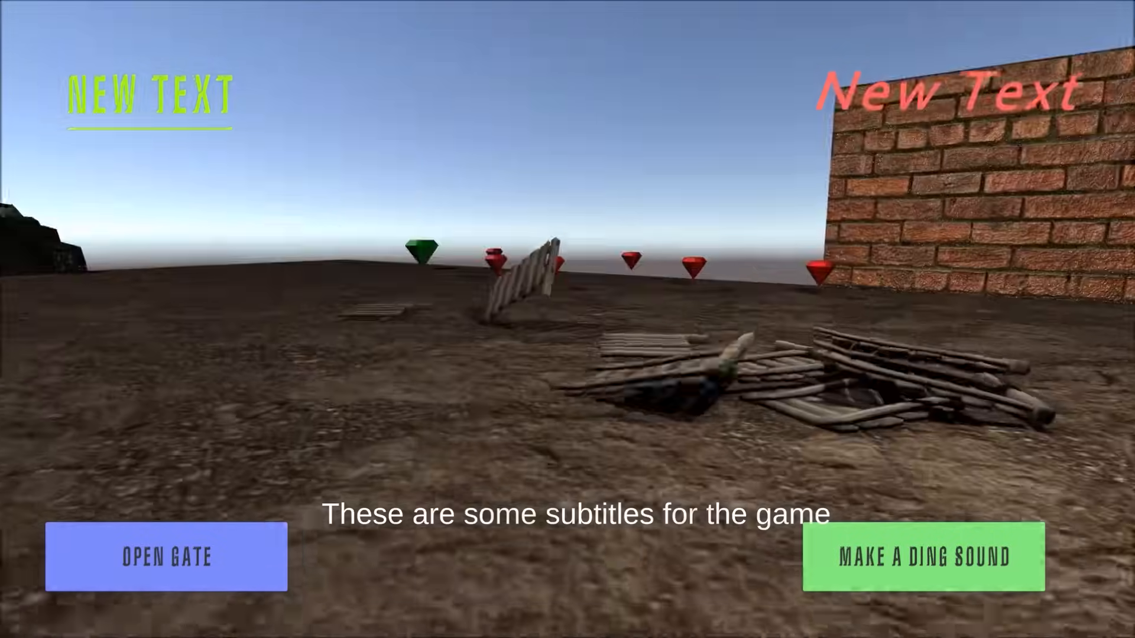
{"action": "key", "text": "w"}
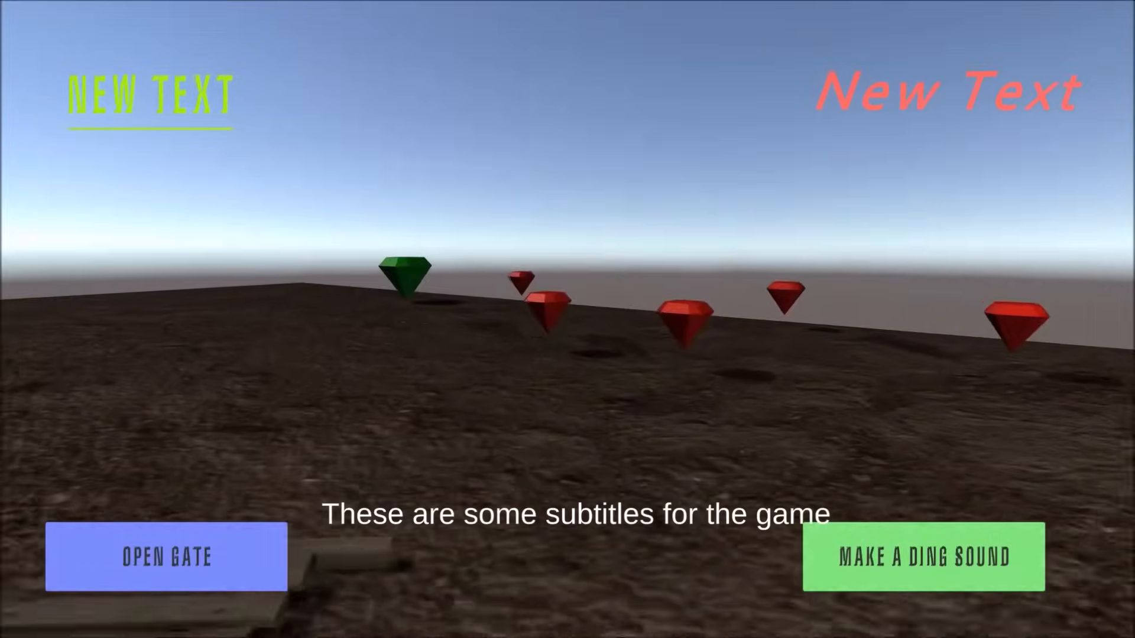
{"action": "key", "text": "w"}
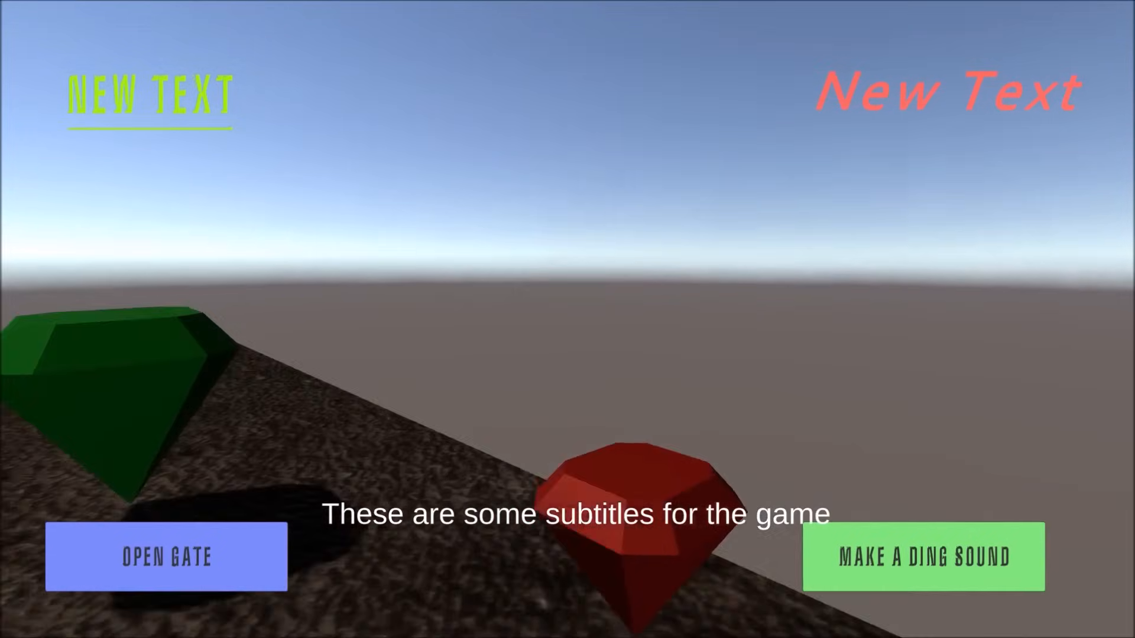
{"action": "key", "text": "w"}
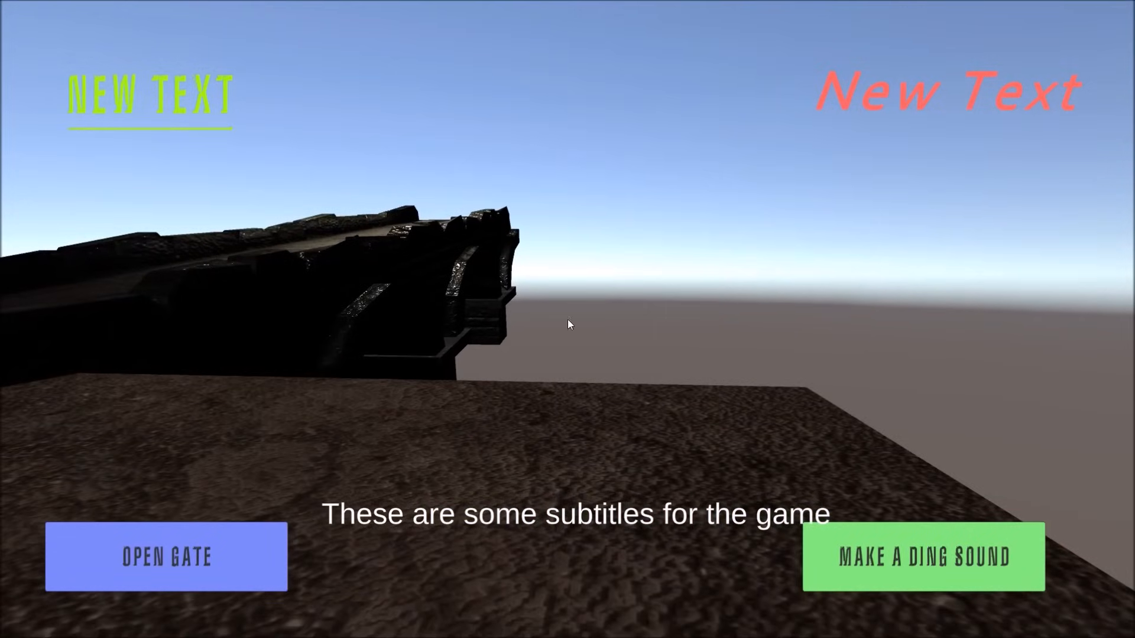
{"action": "key", "text": "alt+F4"}
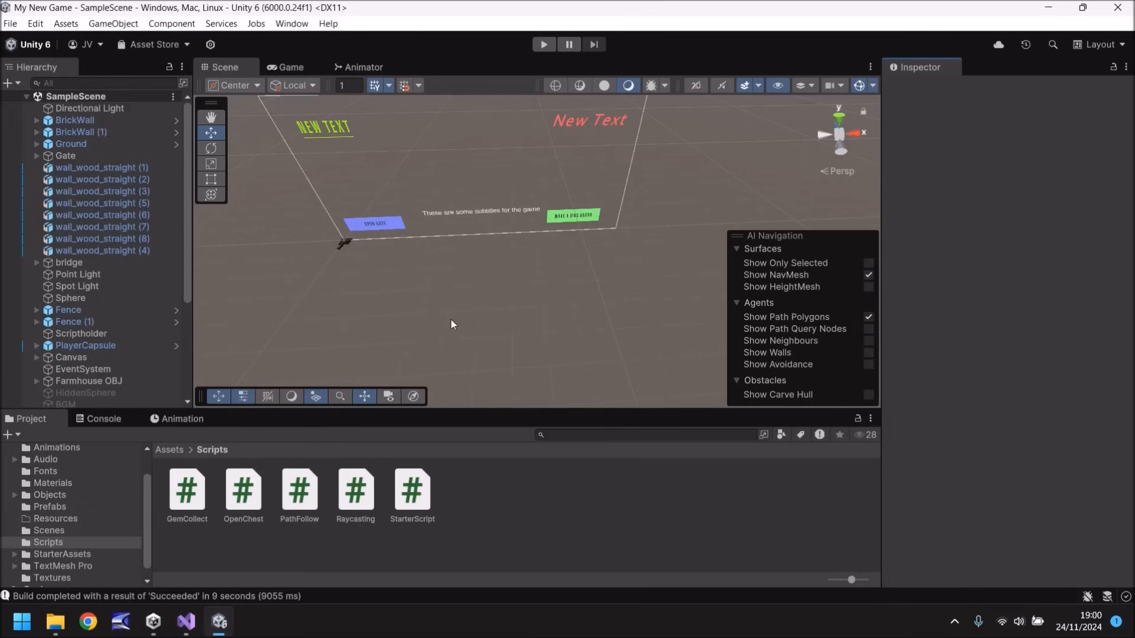
{"action": "middle_click_drag", "start_coordinate": [350, 288], "coordinate": [389, 333]}
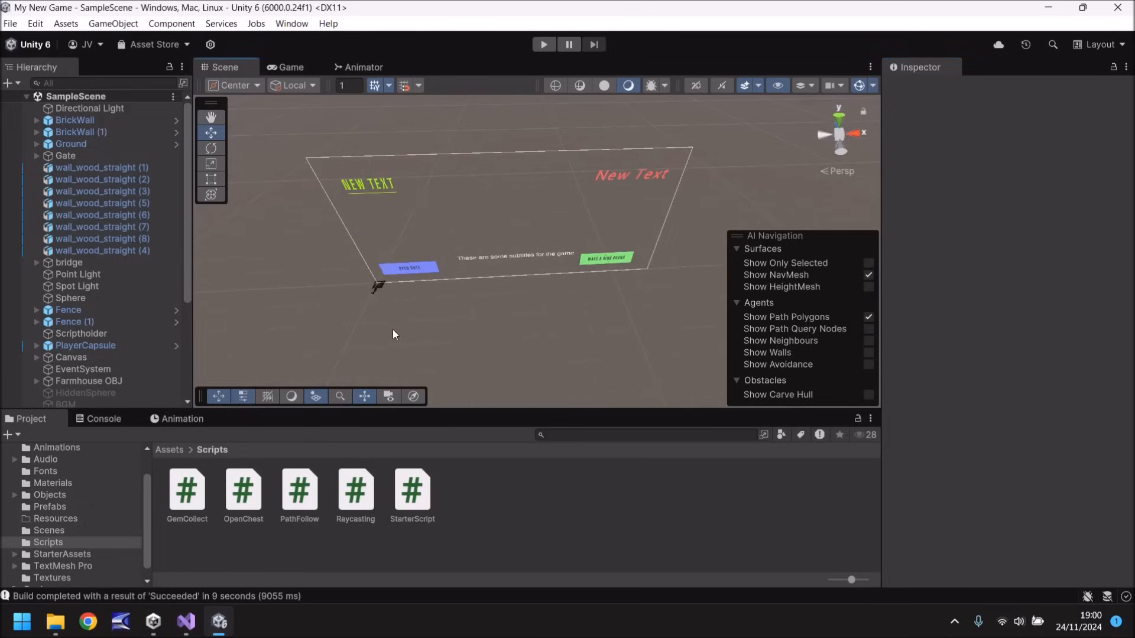